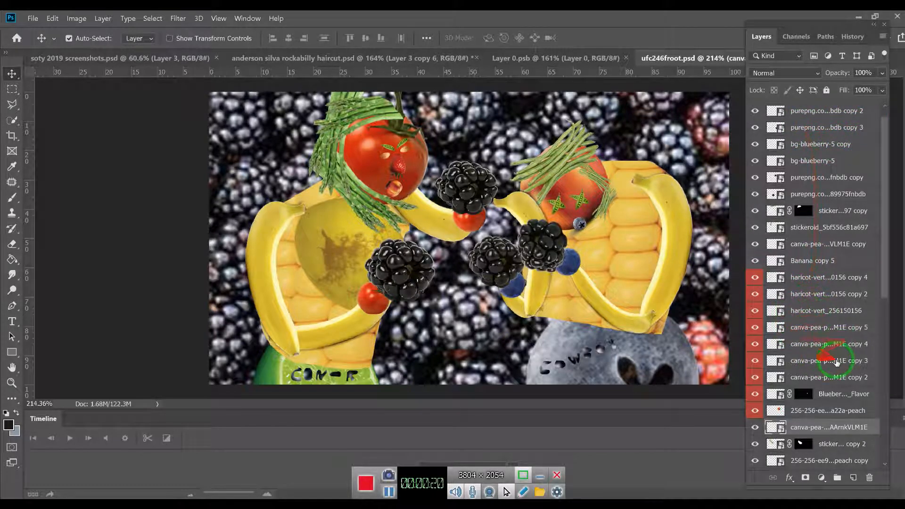
{"action": "left_click_drag", "start_coordinate": [816, 381], "coordinate": [810, 281]}
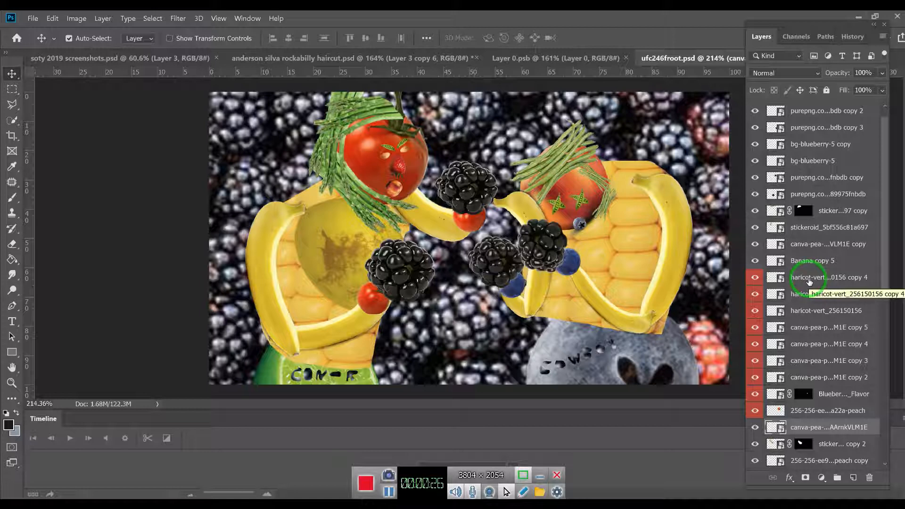
{"action": "left_click_drag", "start_coordinate": [807, 309], "coordinate": [803, 395]}
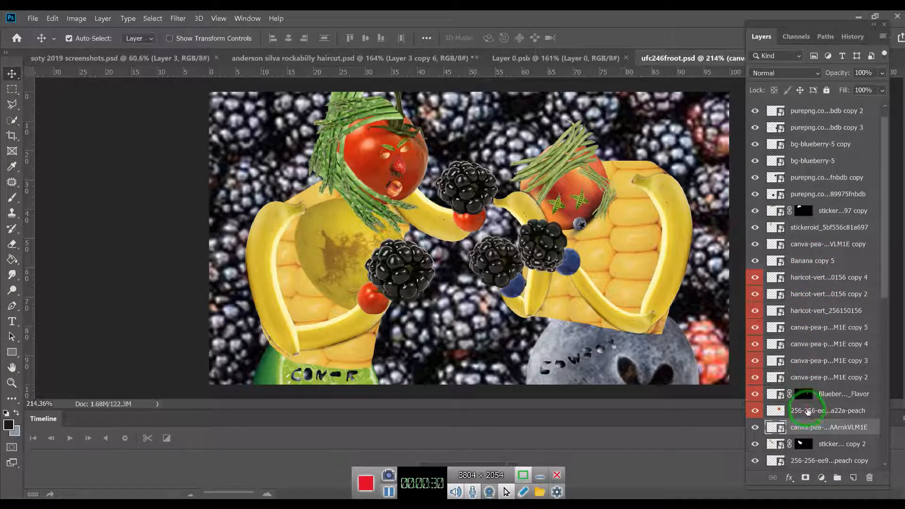
{"action": "left_click_drag", "start_coordinate": [813, 413], "coordinate": [817, 288]}
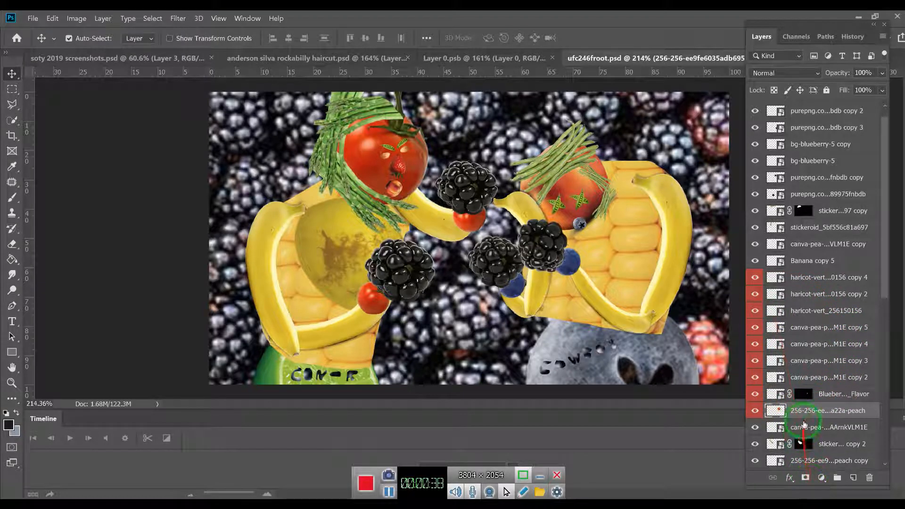
{"action": "left_click_drag", "start_coordinate": [884, 250], "coordinate": [827, 404]}
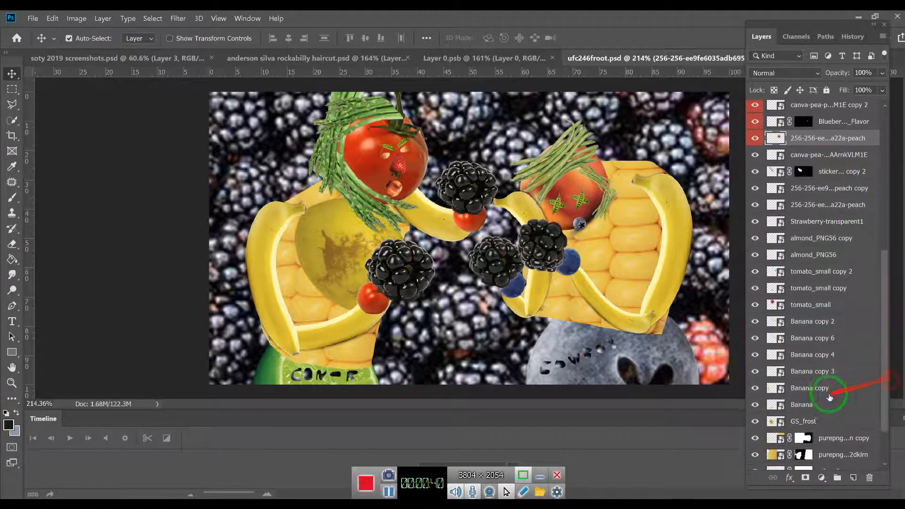
{"action": "left_click_drag", "start_coordinate": [885, 291], "coordinate": [864, 135]}
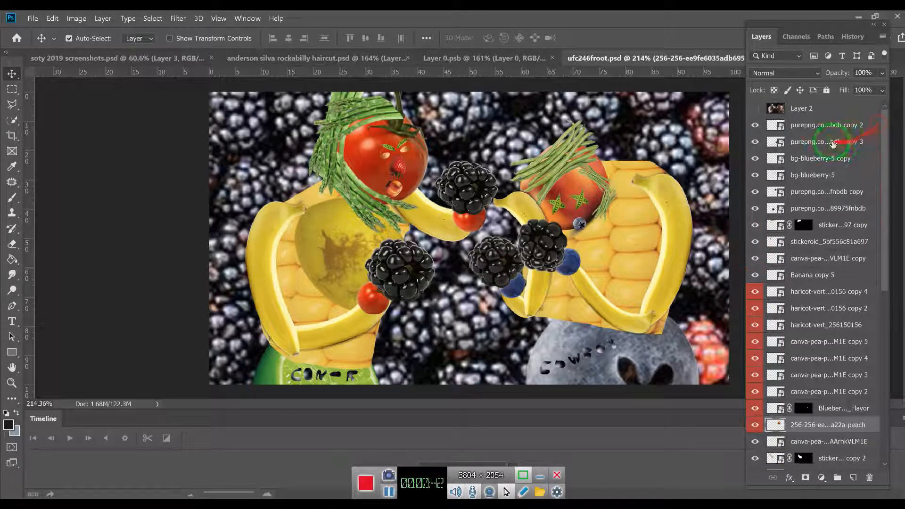
- Group the red-labelled layers of the peach head, from haricot-vert_256150156 copy 4 down to the peach layer
{"action": "left_click_drag", "start_coordinate": [884, 160], "coordinate": [876, 220]}
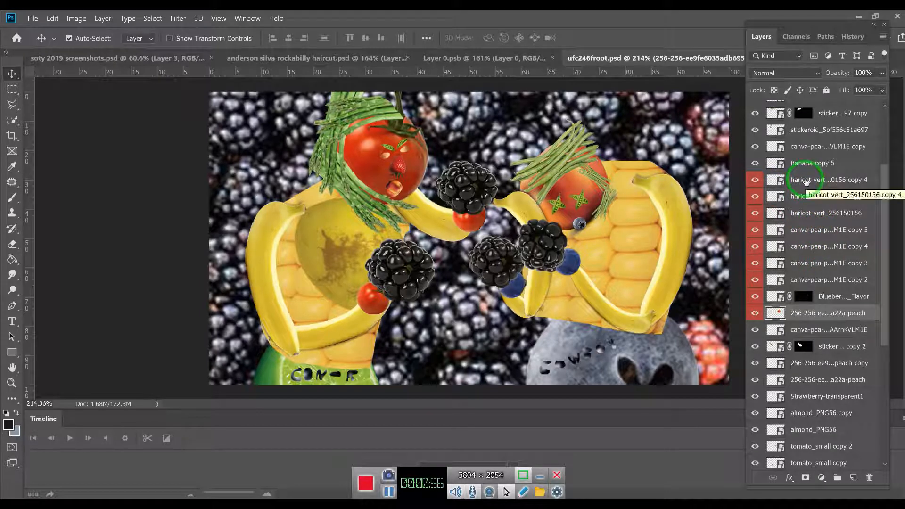
{"action": "left_click", "coordinate": [806, 181]}
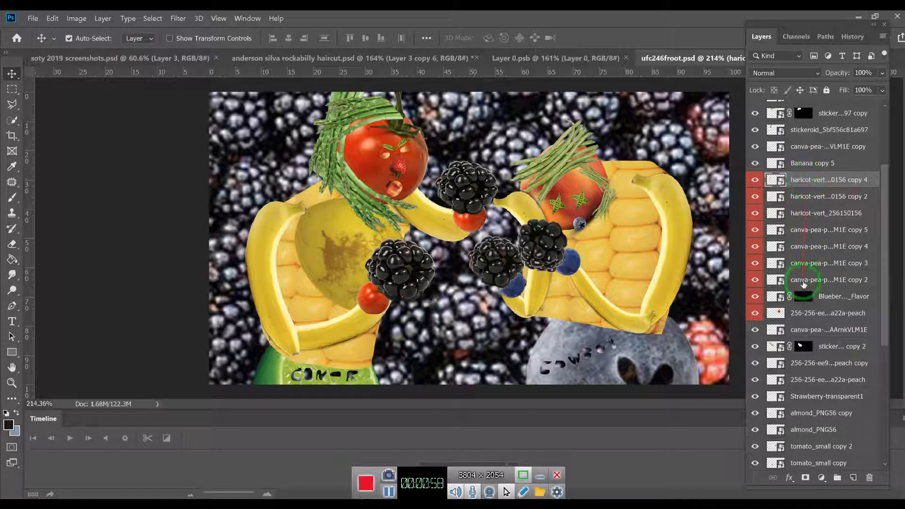
{"action": "left_click", "coordinate": [811, 315], "text": "shift"}
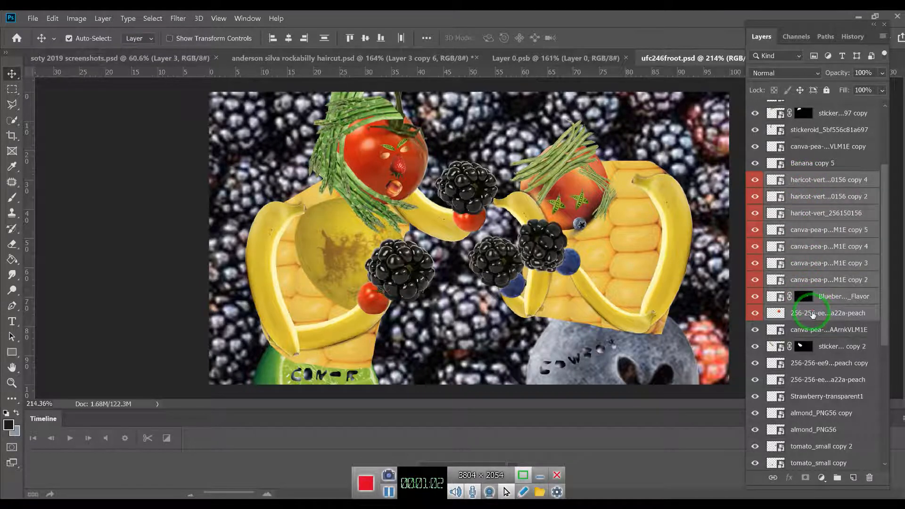
{"action": "right_click", "coordinate": [811, 313]}
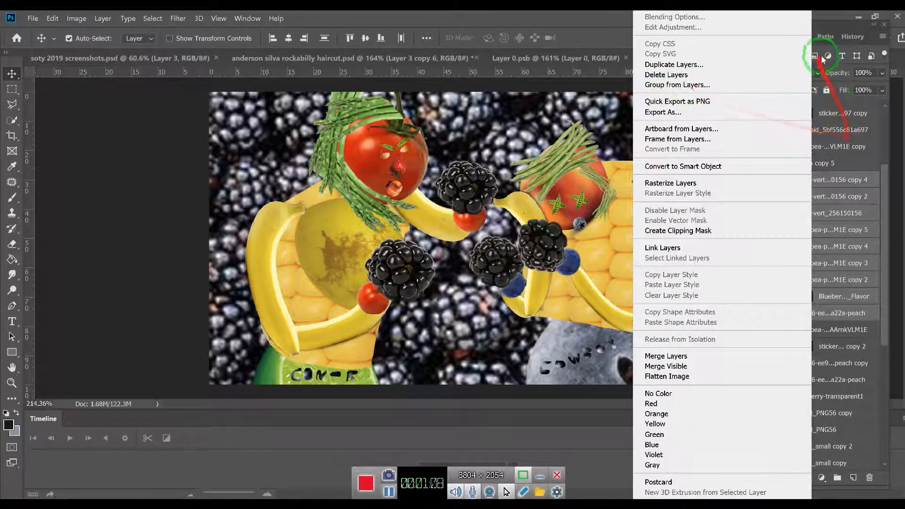
{"action": "left_click", "coordinate": [828, 22]}
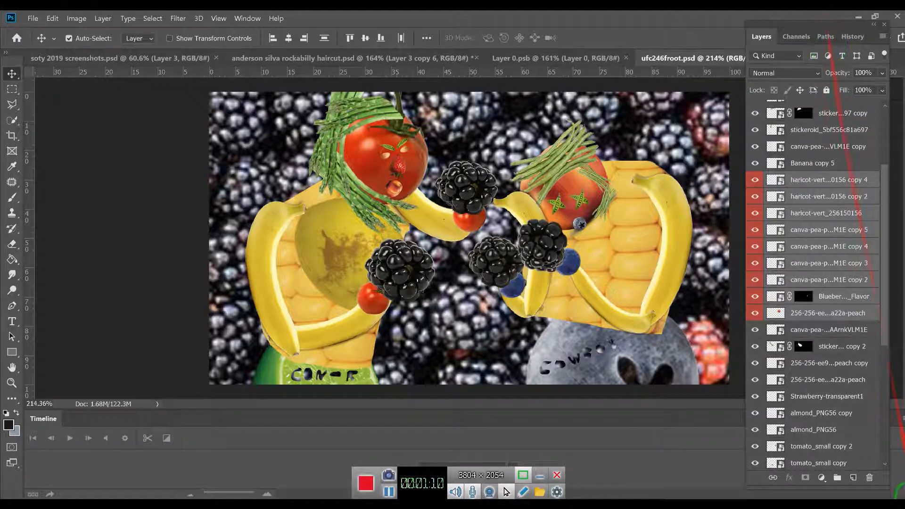
{"action": "left_click", "coordinate": [838, 479]}
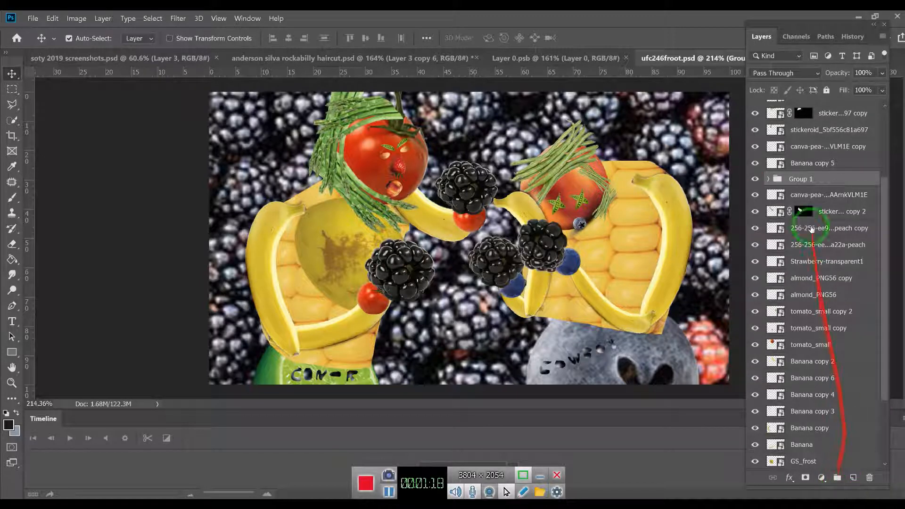
- Rename the new peach head layer group as R Head
{"action": "double_click", "coordinate": [799, 180]}
{"action": "left_click_drag", "start_coordinate": [805, 178], "coordinate": [795, 177]}
{"action": "key", "text": "BackSpace"}
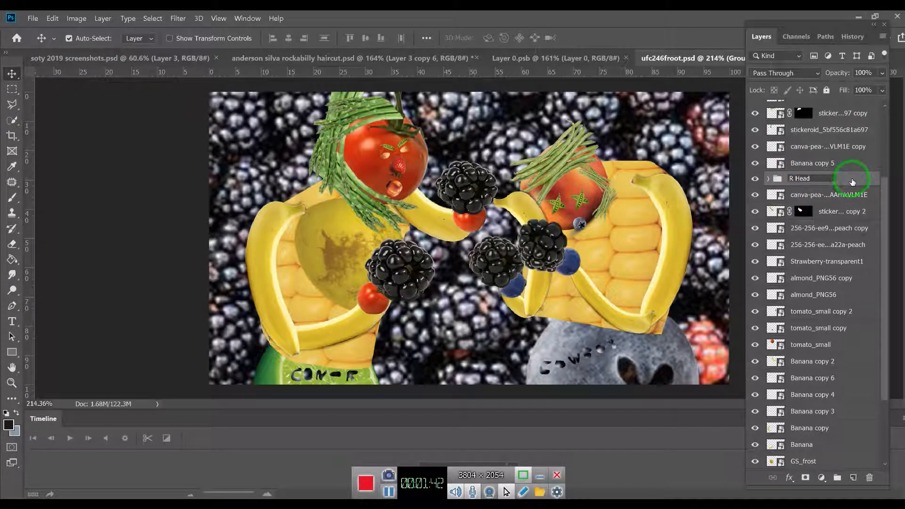
{"action": "left_click", "coordinate": [852, 181]}
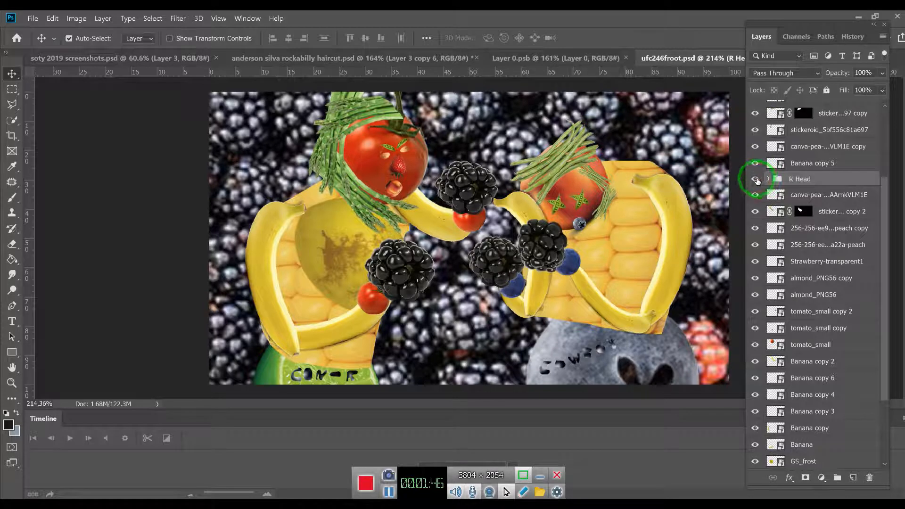
- Hide and show the R Head group to check which parts of the image it contains
{"action": "left_click", "coordinate": [755, 180]}
{"action": "left_click", "coordinate": [755, 180]}
{"action": "left_click", "coordinate": [756, 180]}
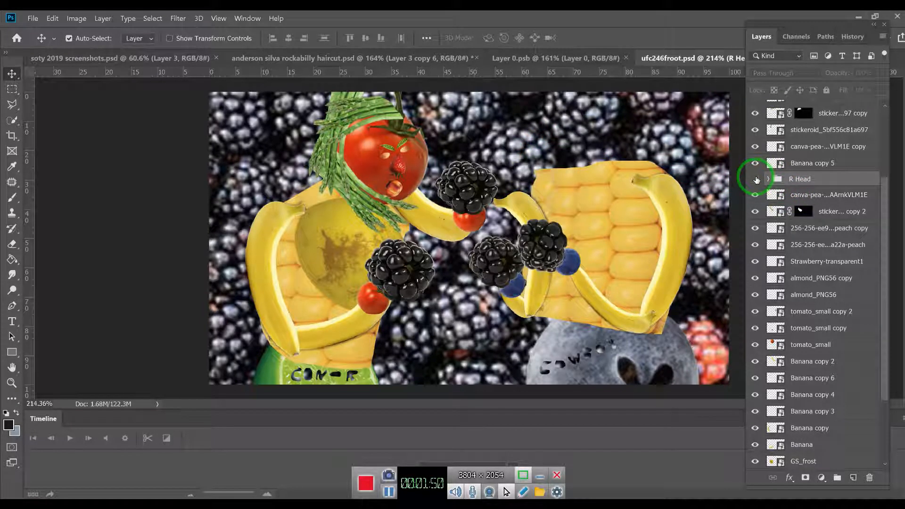
{"action": "left_click", "coordinate": [755, 179]}
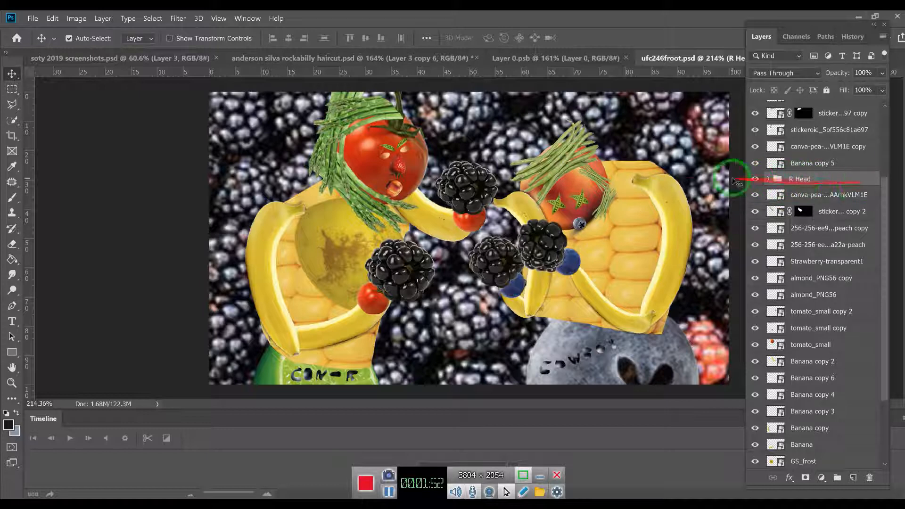
- Expand the R Head group and set the color label of all its layers to No Color
{"action": "left_click", "coordinate": [769, 179]}
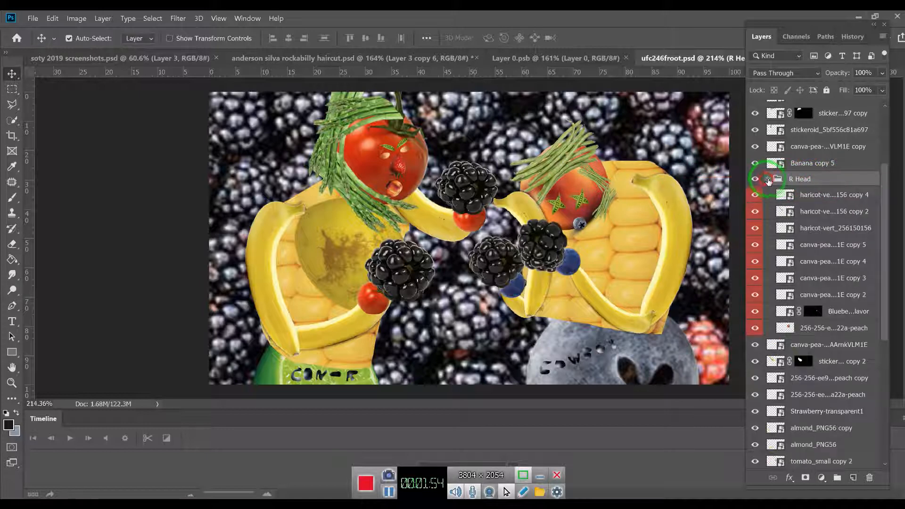
{"action": "left_click", "coordinate": [807, 193]}
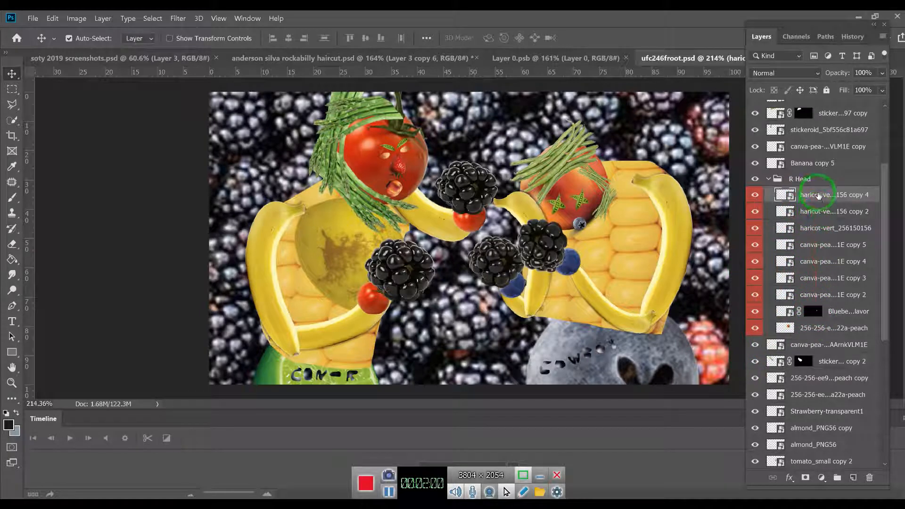
{"action": "left_click_drag", "start_coordinate": [823, 209], "coordinate": [826, 330]}
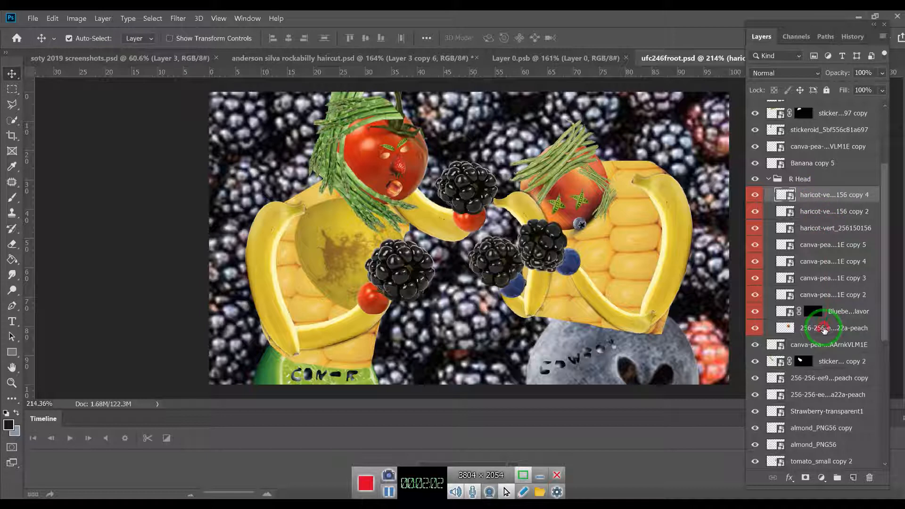
{"action": "left_click", "coordinate": [824, 330], "text": "shift"}
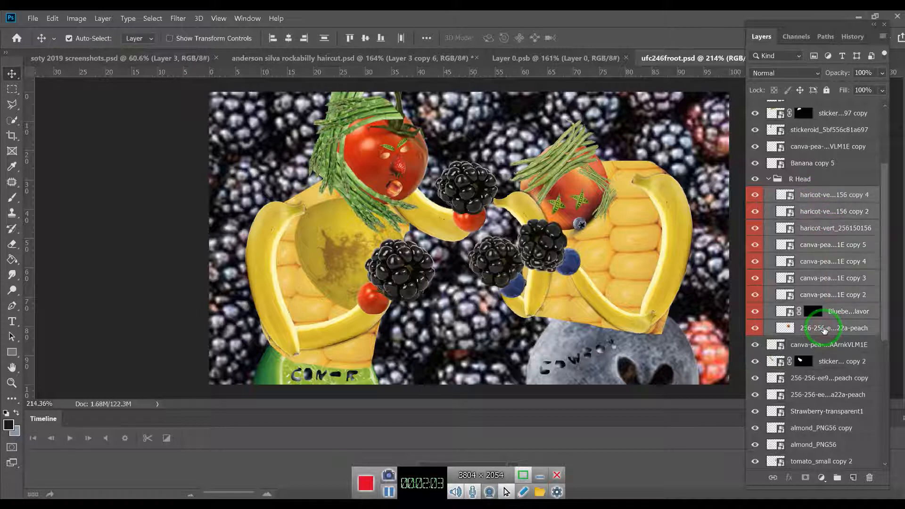
{"action": "right_click", "coordinate": [760, 203]}
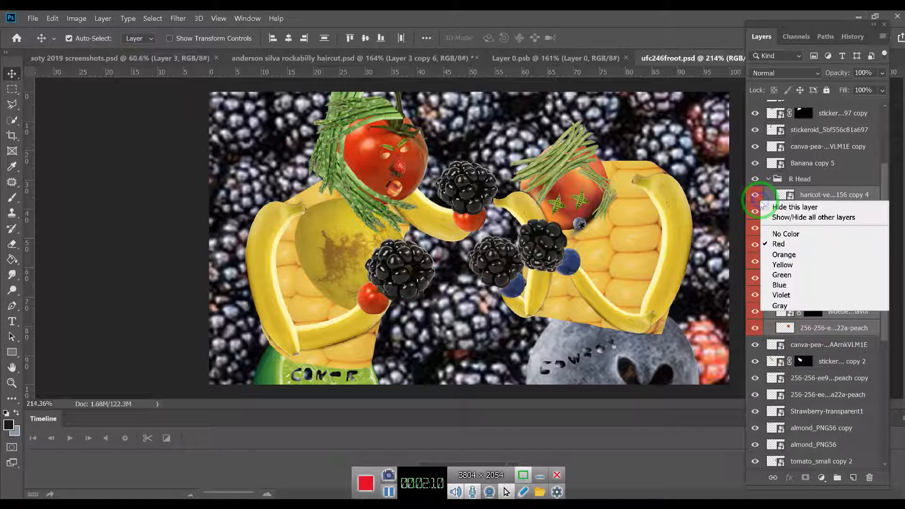
{"action": "left_click", "coordinate": [780, 234]}
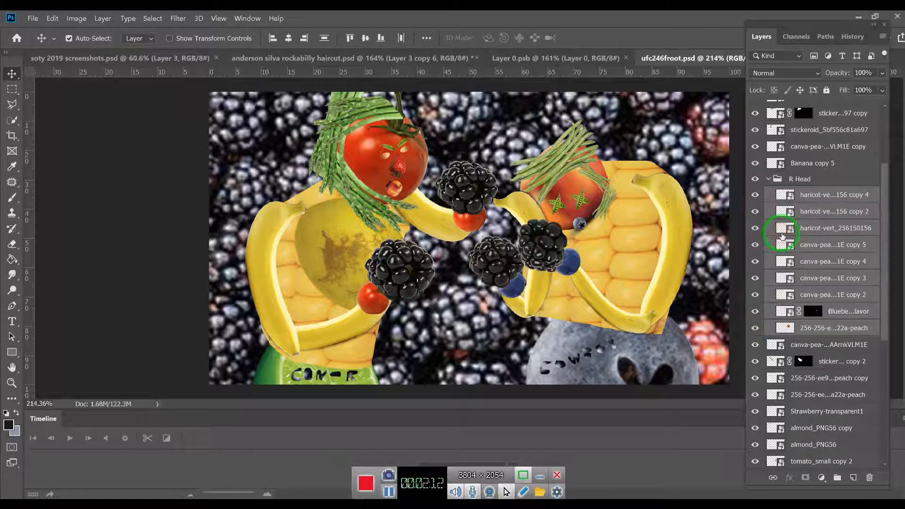
- Reapply the Red label to the layers in R Head and clear it again with No Color
{"action": "right_click", "coordinate": [762, 203]}
{"action": "left_click", "coordinate": [785, 244]}
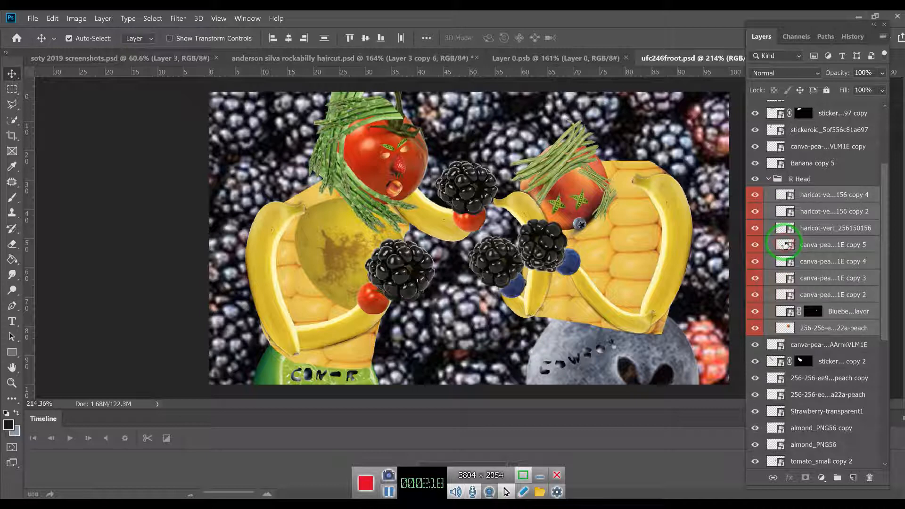
{"action": "right_click", "coordinate": [760, 201]}
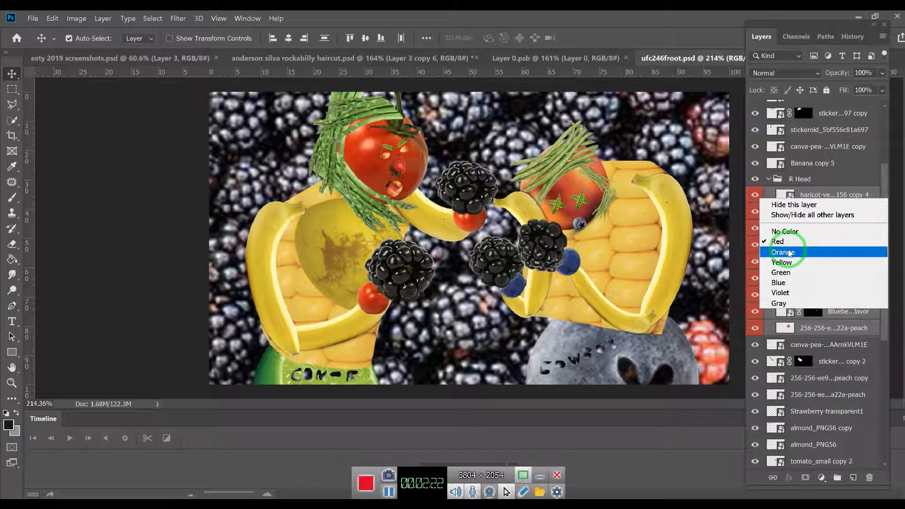
{"action": "left_click", "coordinate": [784, 231]}
- Toggle the visibility of the three haricot-vert layers in R Head to check which hair pieces they hold
{"action": "left_click", "coordinate": [815, 196]}
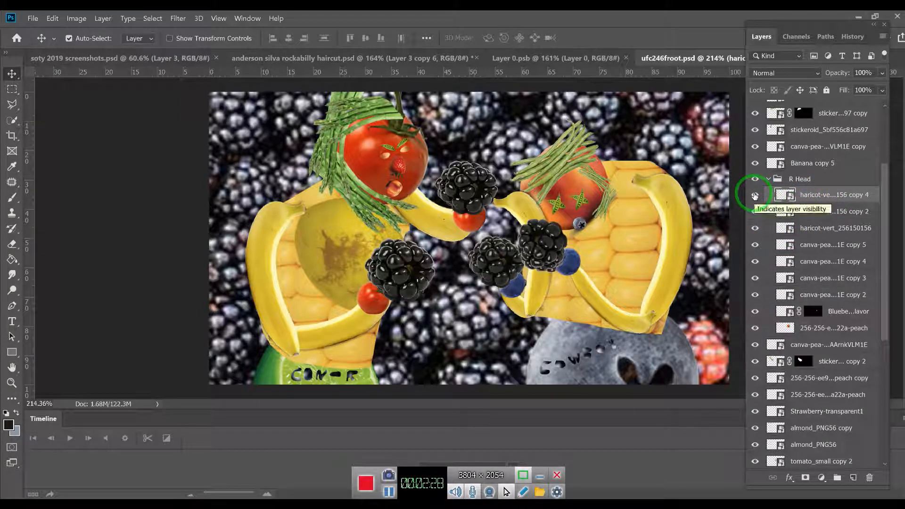
{"action": "left_click_drag", "start_coordinate": [755, 195], "coordinate": [755, 211]}
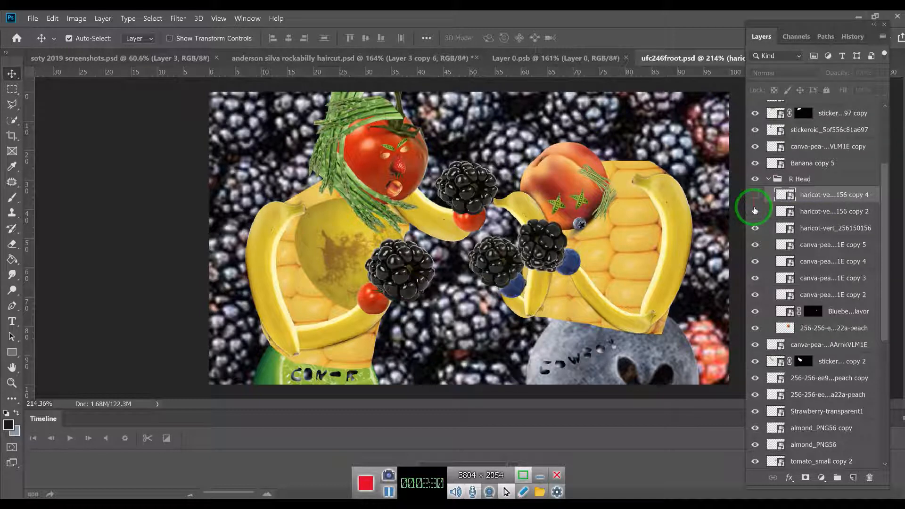
{"action": "left_click", "coordinate": [756, 228]}
{"action": "left_click", "coordinate": [755, 211]}
{"action": "left_click", "coordinate": [756, 228]}
{"action": "left_click", "coordinate": [755, 195]}
- Group the three haricot-vert layers inside R Head and name the group hair
{"action": "left_click", "coordinate": [824, 202]}
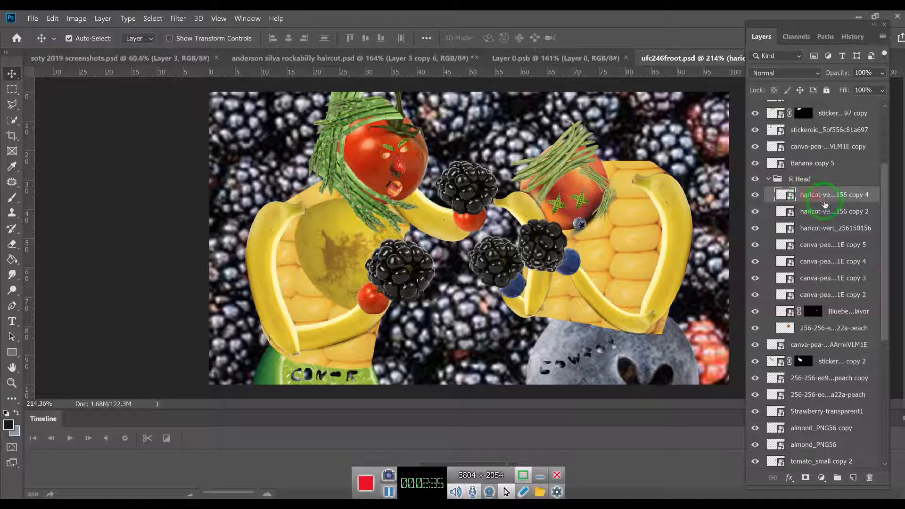
{"action": "left_click", "coordinate": [815, 228], "text": "shift"}
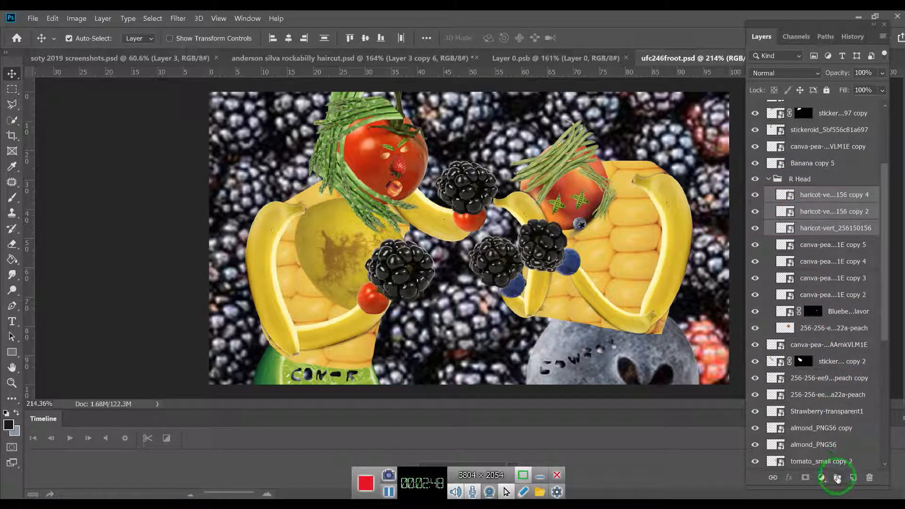
{"action": "left_click", "coordinate": [837, 478]}
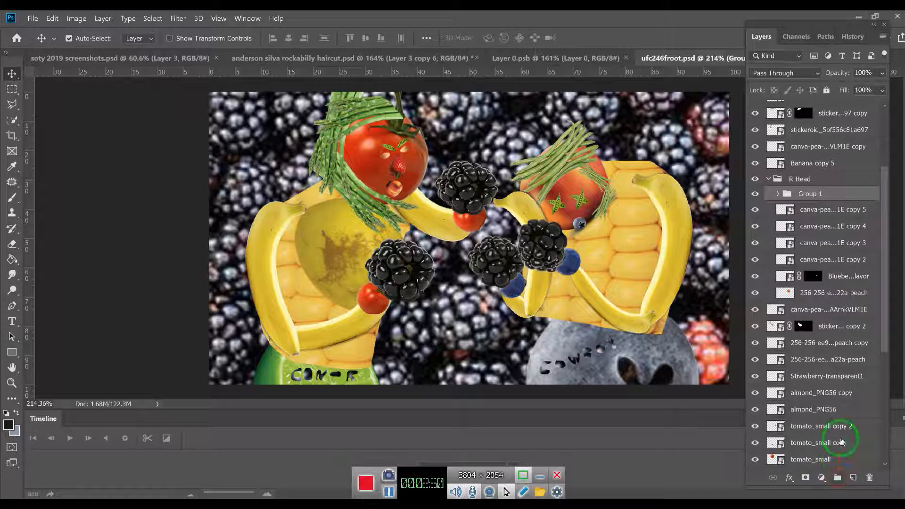
{"action": "double_click", "coordinate": [809, 193]}
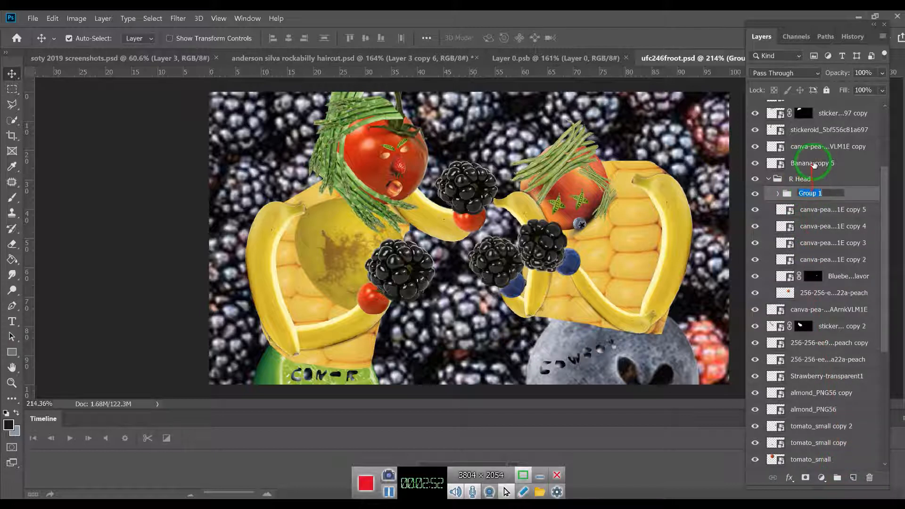
{"action": "type", "text": "hair"}
{"action": "key", "text": "Return"}
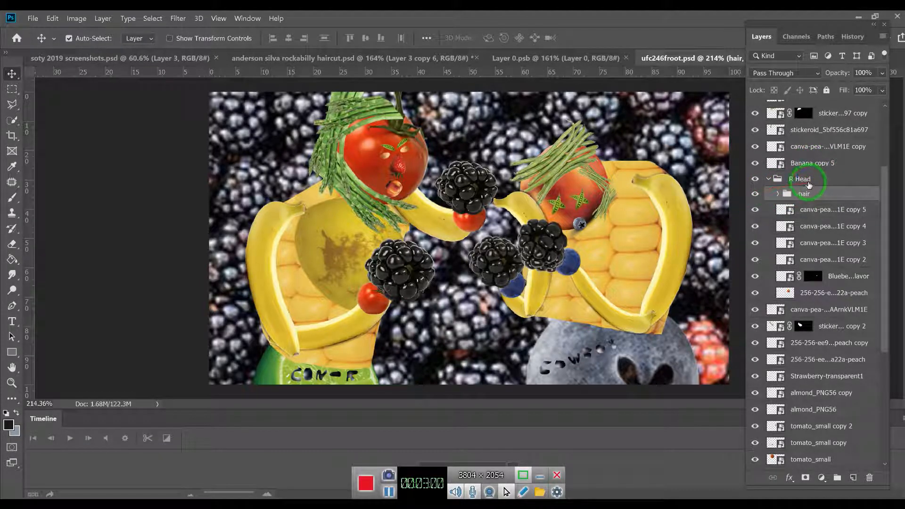
- Toggle the visibility of canva-pea copies 5, 4, 3 and 2 in turn to check which eye pieces they hold
{"action": "left_click", "coordinate": [801, 209]}
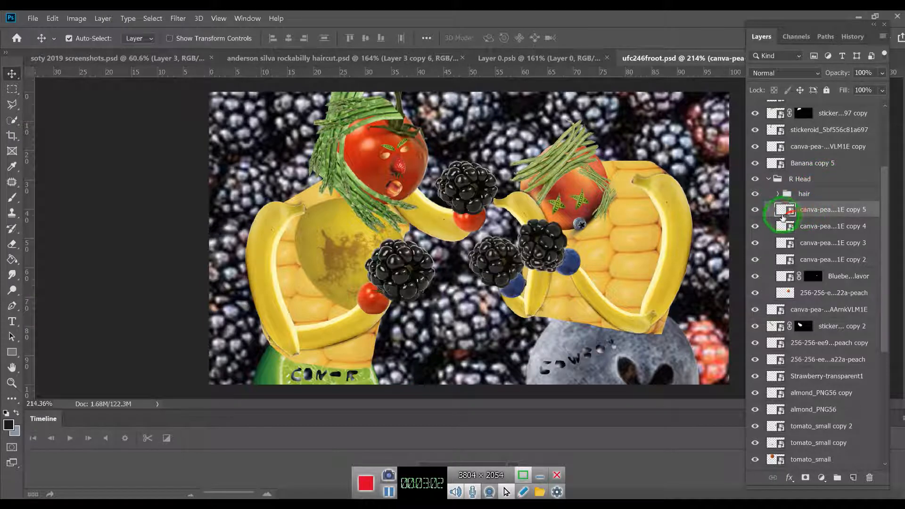
{"action": "left_click", "coordinate": [754, 210]}
{"action": "left_click", "coordinate": [755, 209]}
{"action": "left_click", "coordinate": [755, 225]}
{"action": "left_click", "coordinate": [754, 226]}
{"action": "left_click", "coordinate": [755, 243]}
{"action": "left_click", "coordinate": [755, 243]}
{"action": "left_click", "coordinate": [755, 259]}
{"action": "left_click", "coordinate": [755, 259]}
- Group the canva-pea layers copy 5 to copy 2 inside R Head and name the group eyes
{"action": "left_click", "coordinate": [804, 209]}
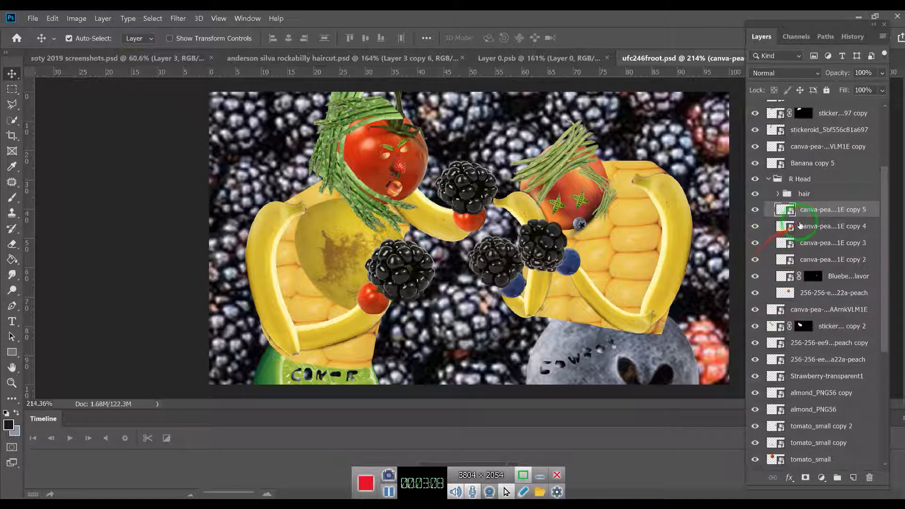
{"action": "left_click", "coordinate": [817, 260], "text": "shift"}
{"action": "left_click_drag", "start_coordinate": [818, 260], "coordinate": [837, 477]}
{"action": "double_click", "coordinate": [809, 208]}
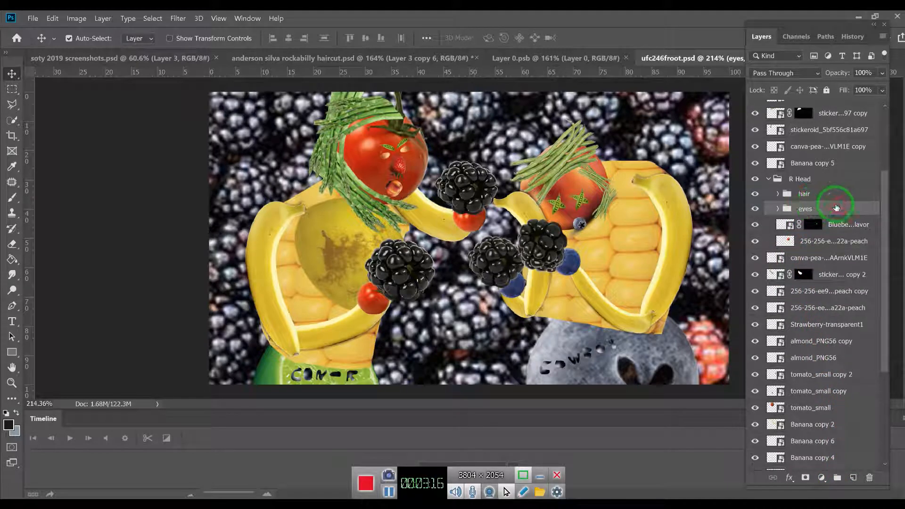
- Expand the eyes group, check its pea layers against the peach's eye, and select the canva-pea copy 5 layer
{"action": "left_click", "coordinate": [778, 209]}
{"action": "left_click", "coordinate": [756, 226]}
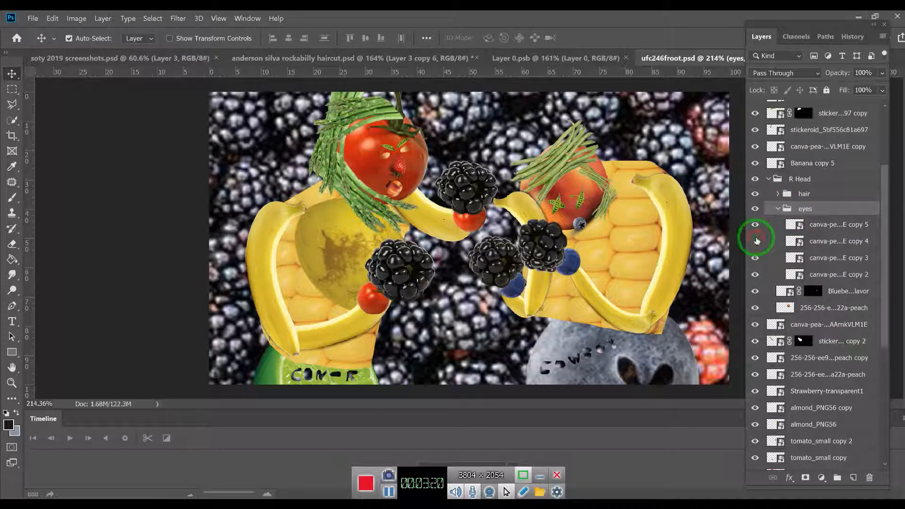
{"action": "left_click", "coordinate": [817, 227]}
{"action": "left_click", "coordinate": [582, 207]}
{"action": "left_click_drag", "start_coordinate": [585, 208], "coordinate": [584, 212]}
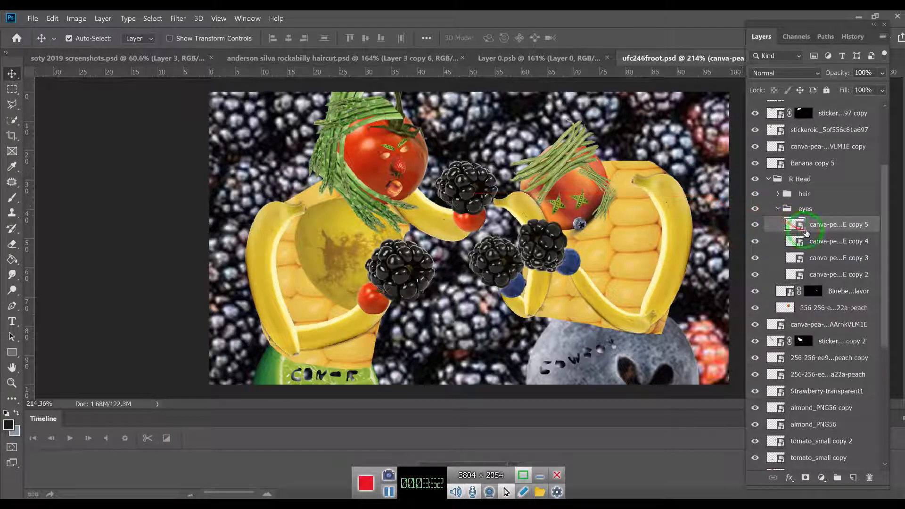
- Group the canva-pea copy 5 and copy 4 layers inside the eyes group and name the new group R eye
{"action": "left_click_drag", "start_coordinate": [828, 241], "coordinate": [837, 477]}
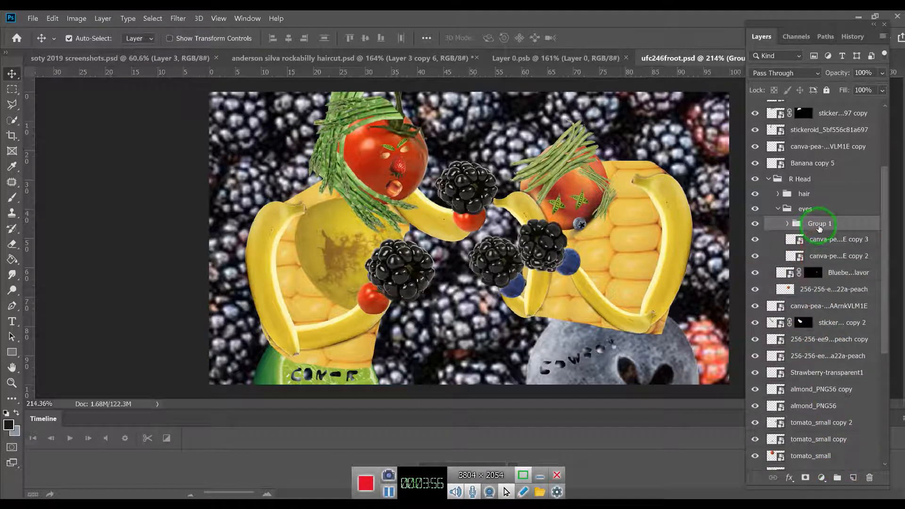
{"action": "double_click", "coordinate": [829, 223]}
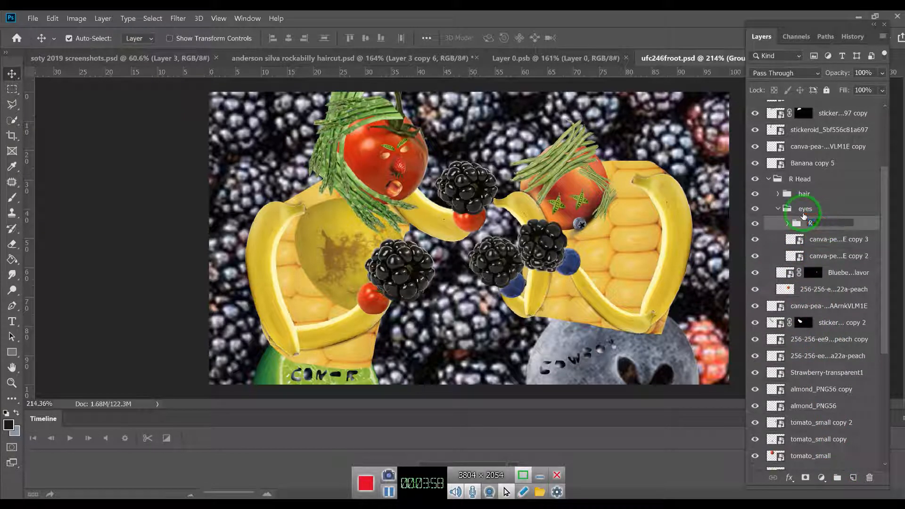
{"action": "key", "text": "Return"}
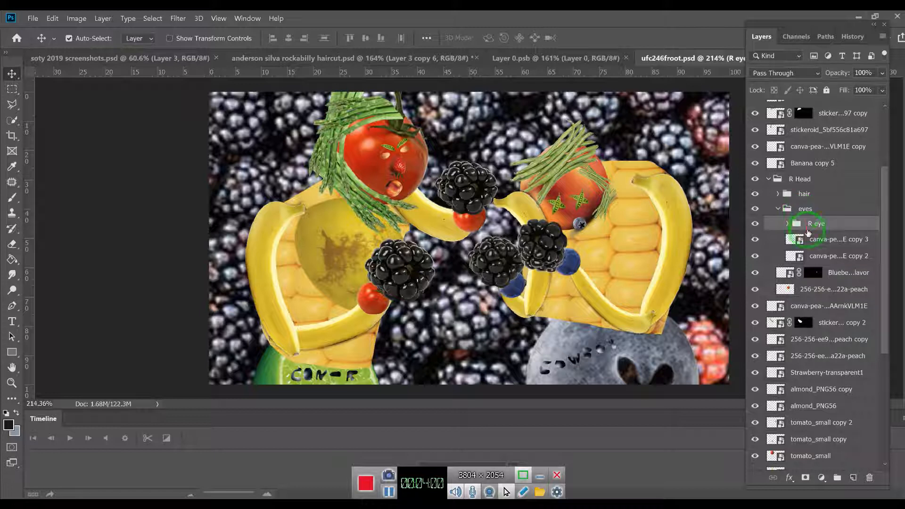
- Group the canva-pea copy 3 and copy 2 layers inside the eyes group and name the new group L eye
{"action": "left_click", "coordinate": [836, 243]}
{"action": "left_click", "coordinate": [836, 256], "text": "shift"}
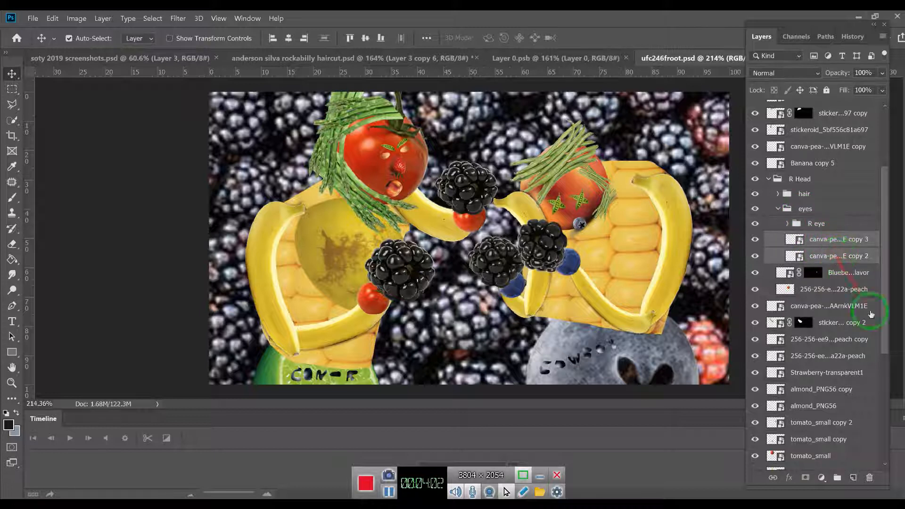
{"action": "left_click", "coordinate": [837, 478]}
{"action": "double_click", "coordinate": [829, 236]}
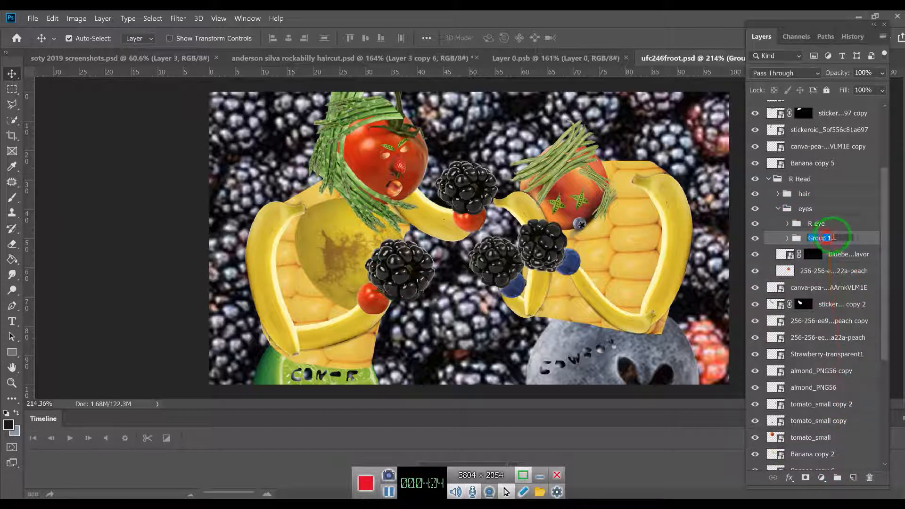
{"action": "type", "text": "L eye"}
{"action": "key", "text": "Return"}
- Toggle the masked Blueberry layer's visibility to identify it, and rename it as the blueberry mouth
{"action": "left_click", "coordinate": [832, 255]}
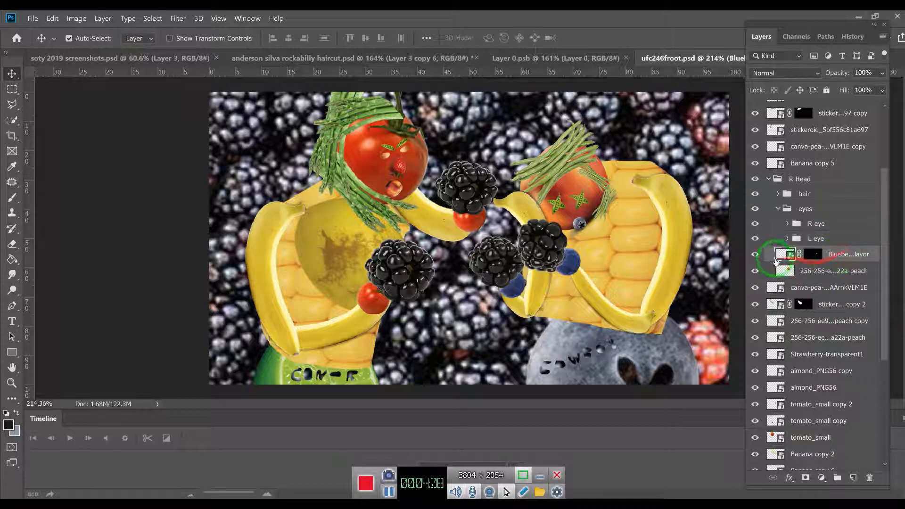
{"action": "left_click", "coordinate": [756, 255]}
{"action": "left_click", "coordinate": [757, 258]}
{"action": "left_click", "coordinate": [757, 257]}
{"action": "left_click", "coordinate": [758, 257]}
{"action": "left_click", "coordinate": [844, 255]}
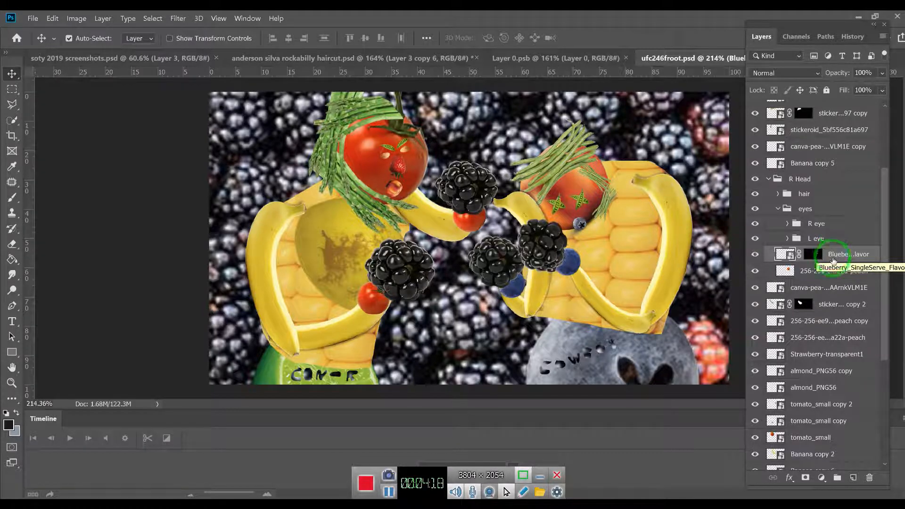
{"action": "double_click", "coordinate": [834, 255]}
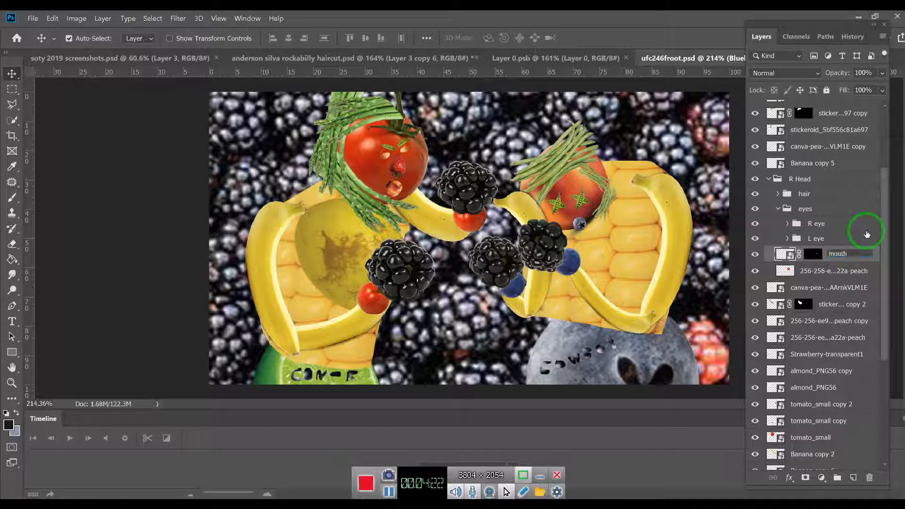
{"action": "left_click", "coordinate": [850, 254]}
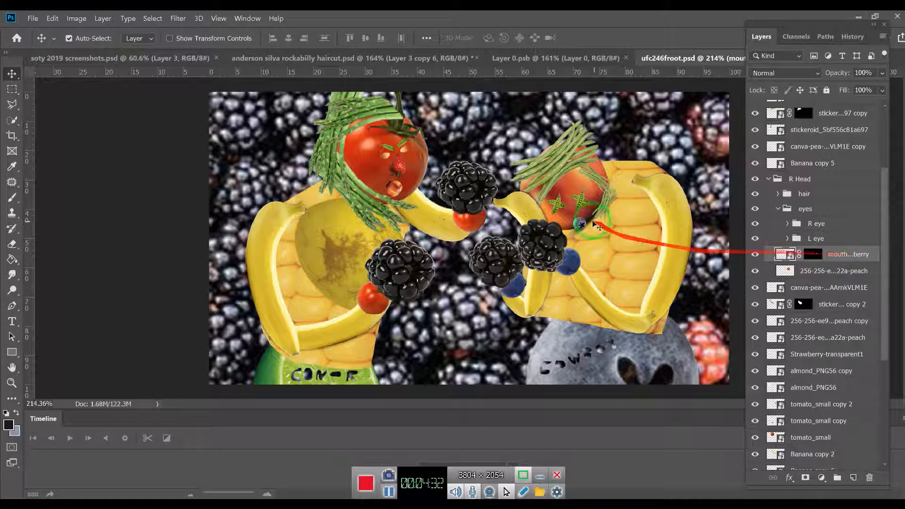
- Toggle the peach layer in R Head to identify it, rename it tomatoe head, and collapse the eyes group
{"action": "left_click", "coordinate": [811, 271]}
{"action": "left_click", "coordinate": [755, 271]}
{"action": "left_click", "coordinate": [755, 270]}
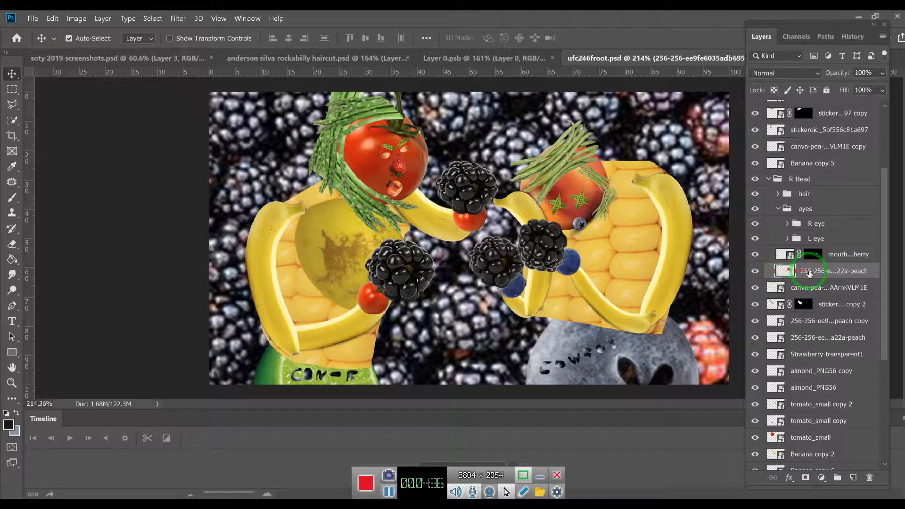
{"action": "double_click", "coordinate": [809, 272]}
{"action": "type", "text": "tomatoe head"}
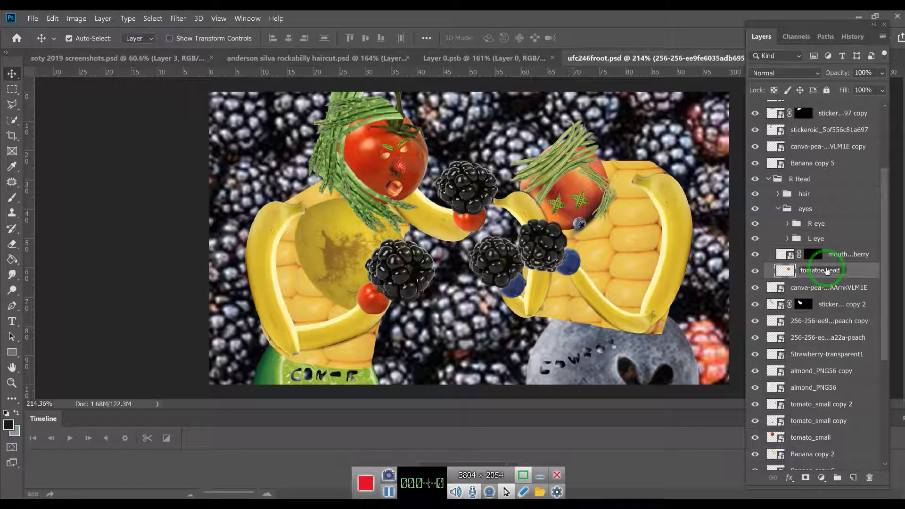
{"action": "key", "text": "Return"}
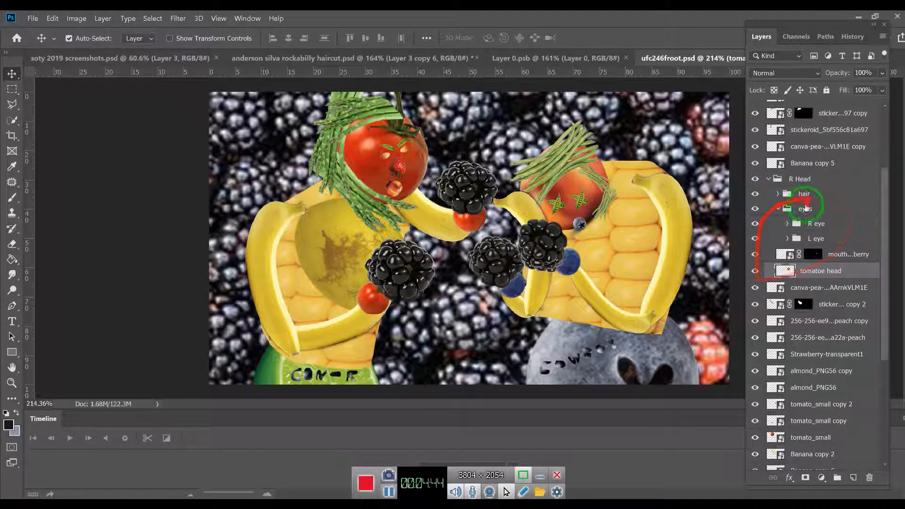
{"action": "left_click", "coordinate": [778, 208]}
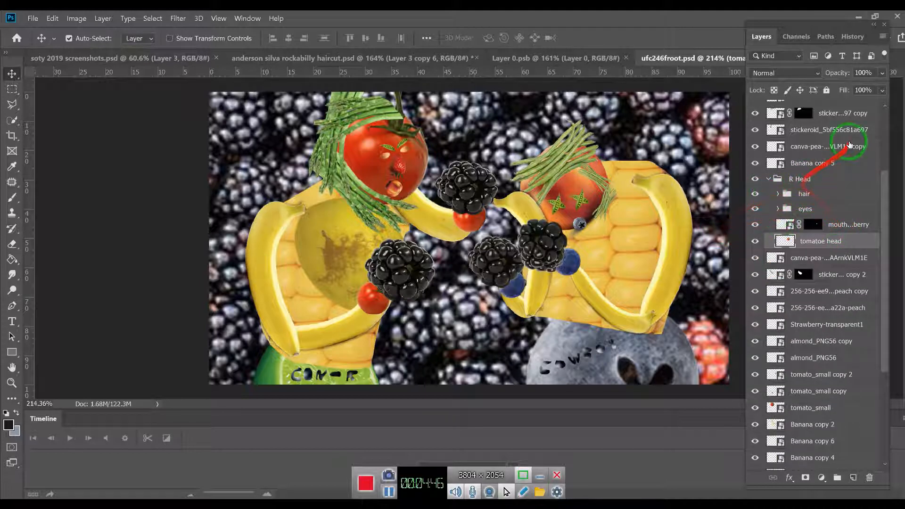
- Color-label the hair group green and the eyes group blue inside R Head
{"action": "left_click_drag", "start_coordinate": [883, 190], "coordinate": [890, 152]}
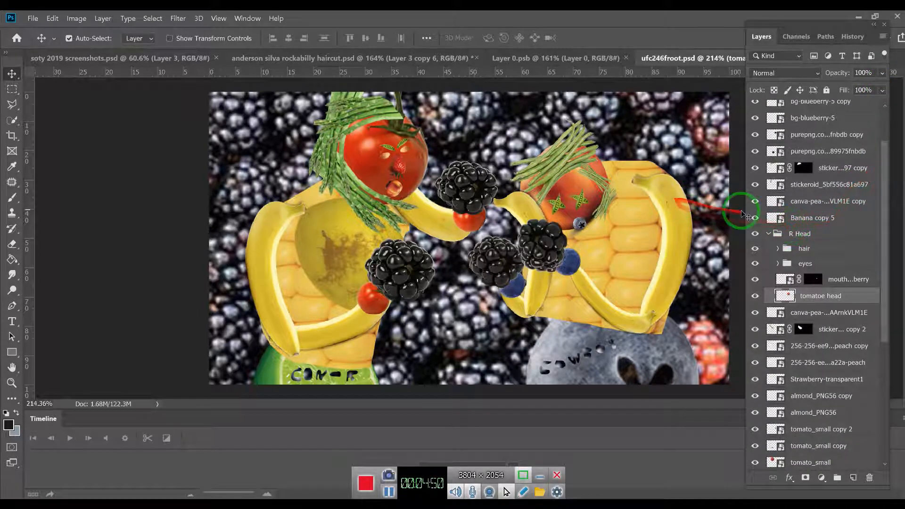
{"action": "mouse_move", "coordinate": [773, 209]}
{"action": "left_mouse_down"}
{"action": "mouse_move", "coordinate": [698, 250]}
{"action": "mouse_move", "coordinate": [705, 318]}
{"action": "mouse_move", "coordinate": [719, 181]}
{"action": "mouse_move", "coordinate": [630, 86]}
{"action": "left_mouse_up"}
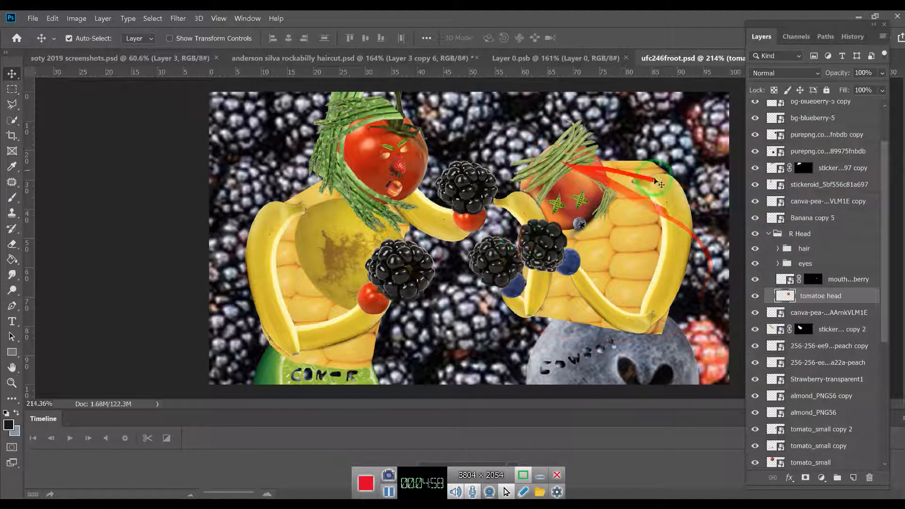
{"action": "left_click", "coordinate": [801, 234]}
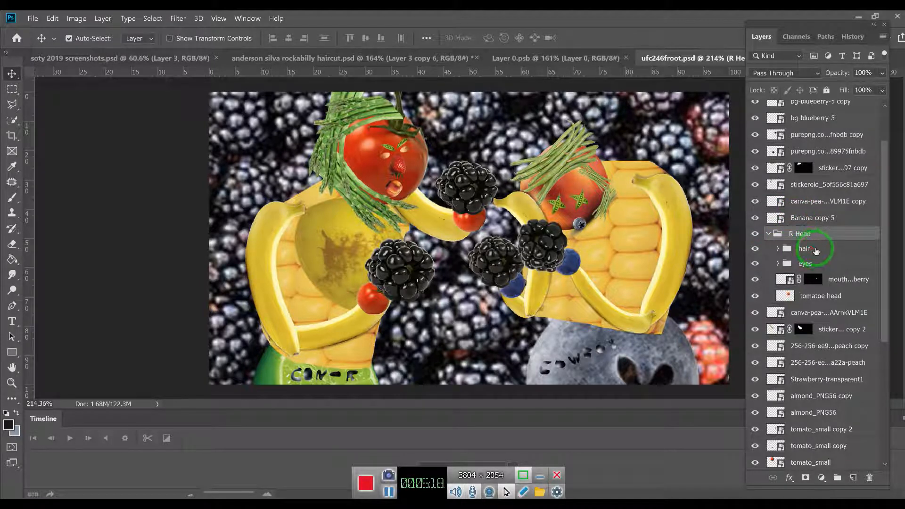
{"action": "left_click", "coordinate": [814, 250]}
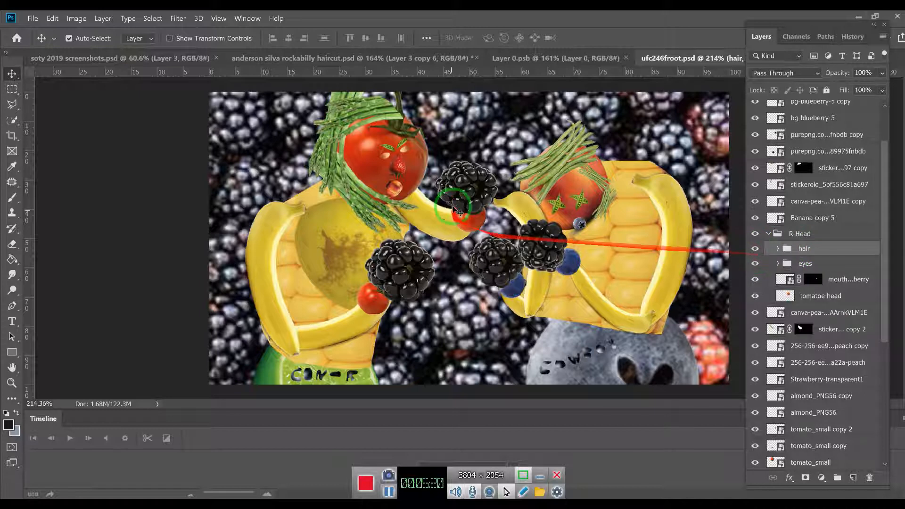
{"action": "right_click", "coordinate": [757, 253]}
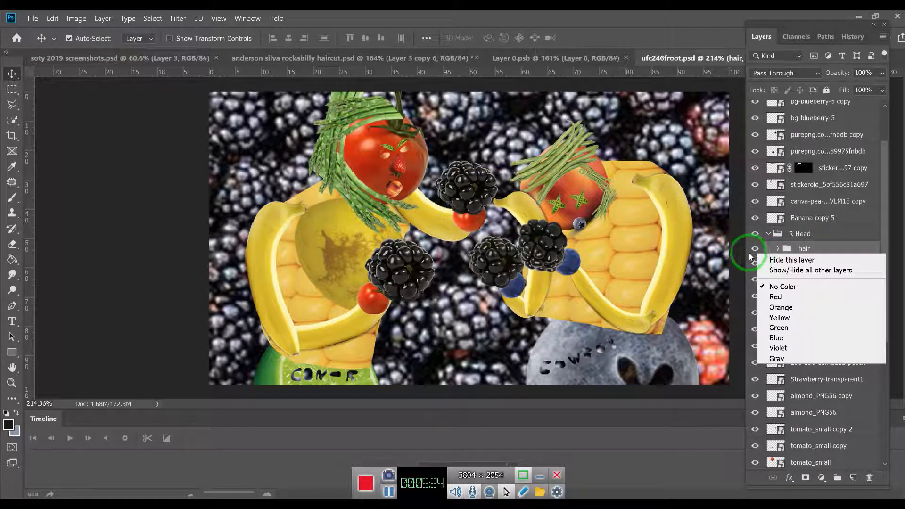
{"action": "left_click", "coordinate": [779, 327]}
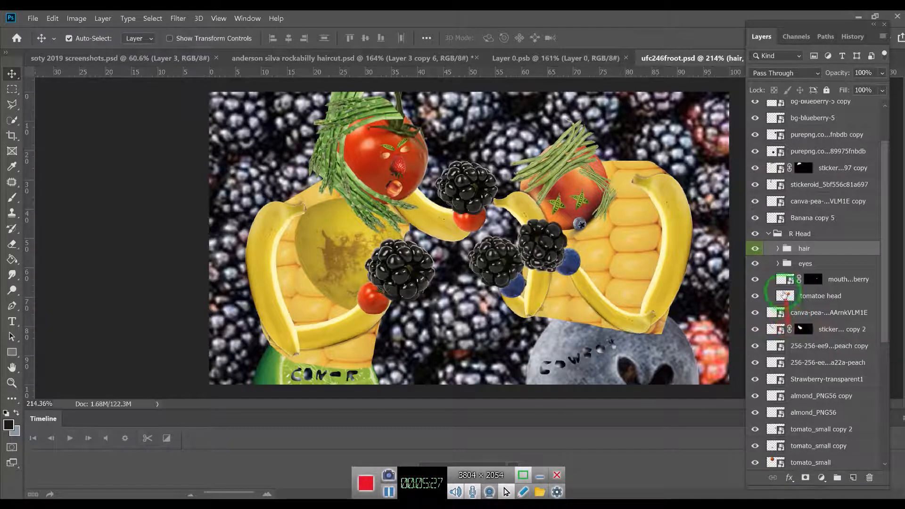
{"action": "right_click", "coordinate": [757, 268]}
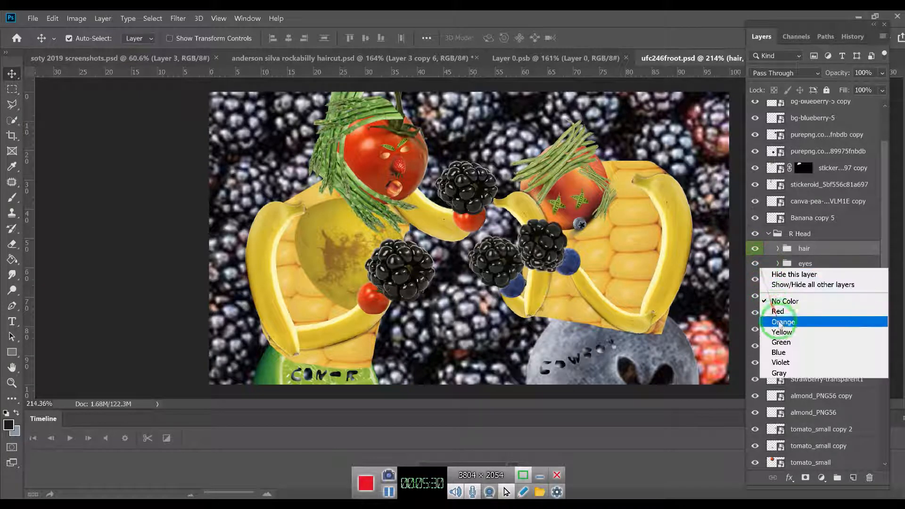
{"action": "left_click", "coordinate": [778, 353]}
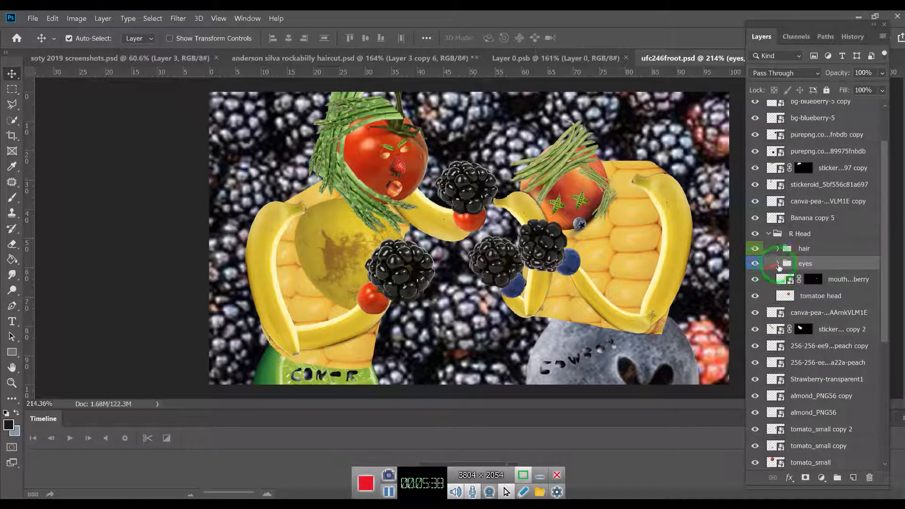
- Expand the eyes group and give its R eye subgroup an orange color label
{"action": "left_click", "coordinate": [778, 264]}
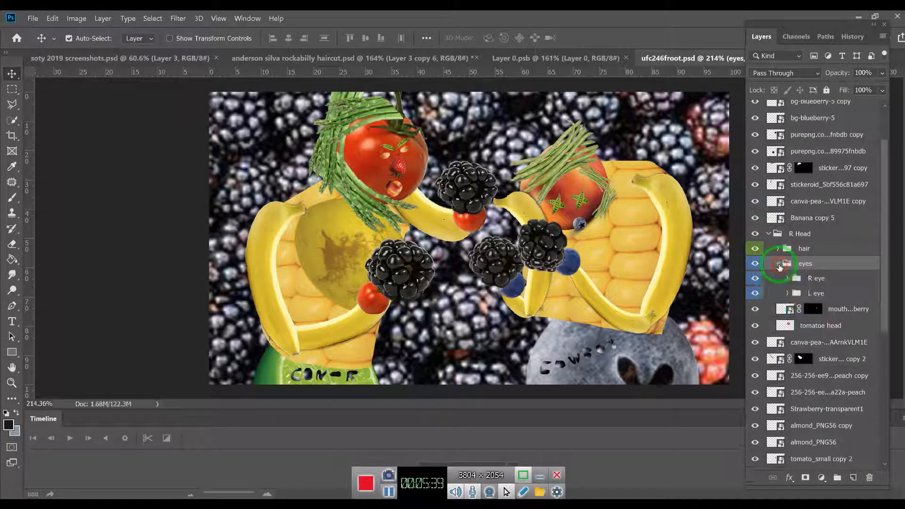
{"action": "left_click", "coordinate": [834, 279]}
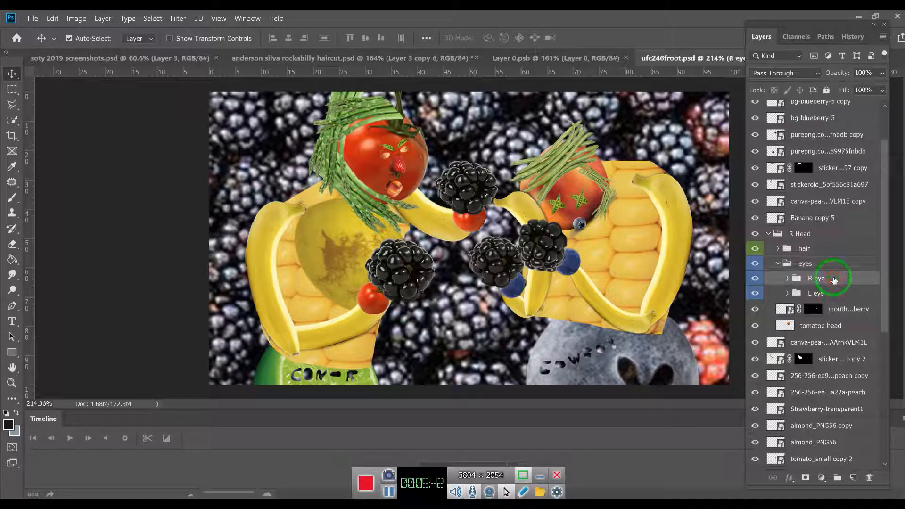
{"action": "right_click", "coordinate": [760, 282]}
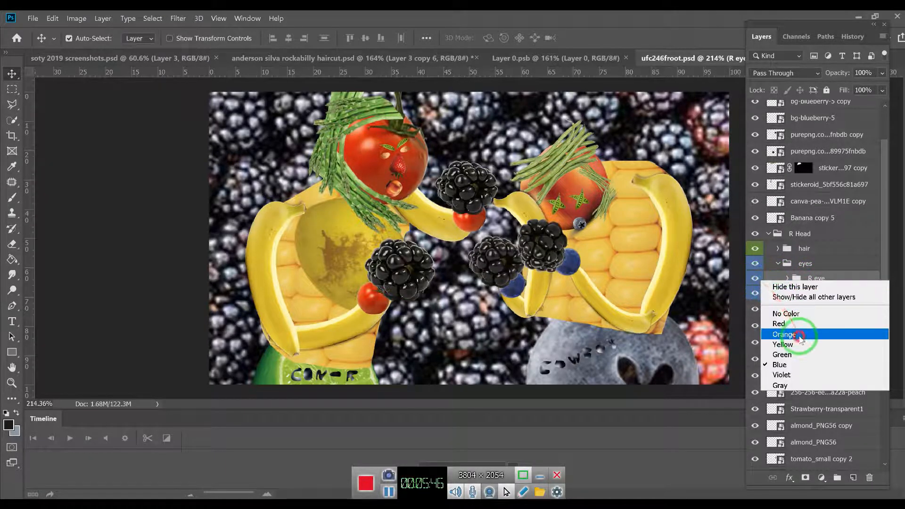
{"action": "left_click", "coordinate": [793, 334]}
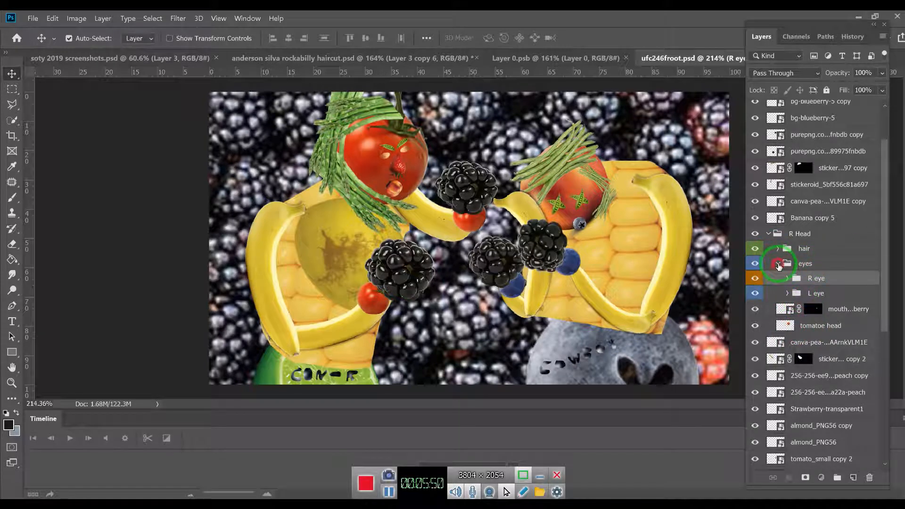
- Collapse the eyes group and color-label the whole R Head group red
{"action": "left_click", "coordinate": [778, 266]}
{"action": "left_click", "coordinate": [822, 234]}
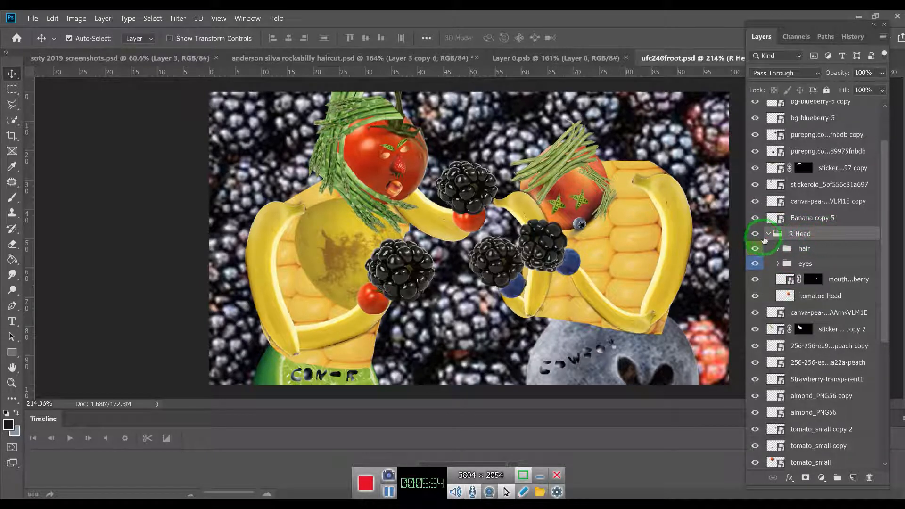
{"action": "right_click", "coordinate": [759, 240]}
{"action": "left_click", "coordinate": [773, 278]}
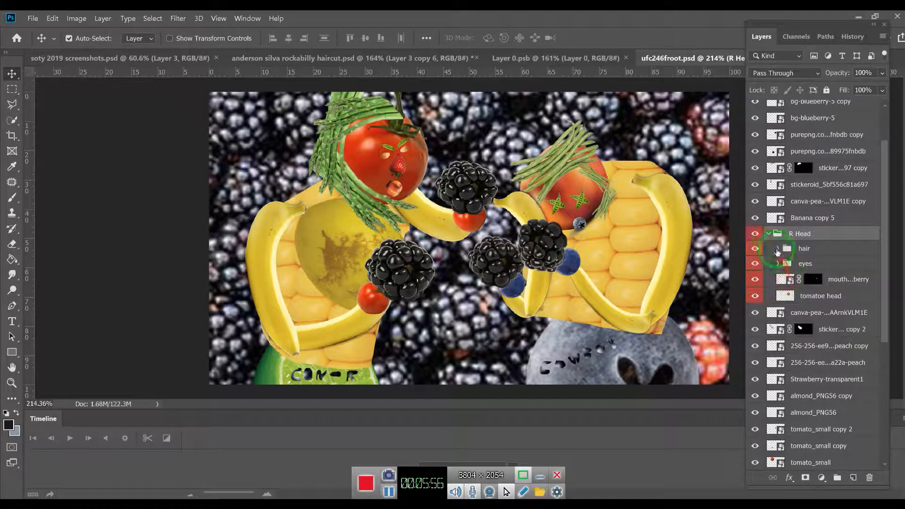
- Collapse and reopen the R Head group, and toggle its visibility to check which part of the fighter it holds
{"action": "left_click", "coordinate": [769, 235]}
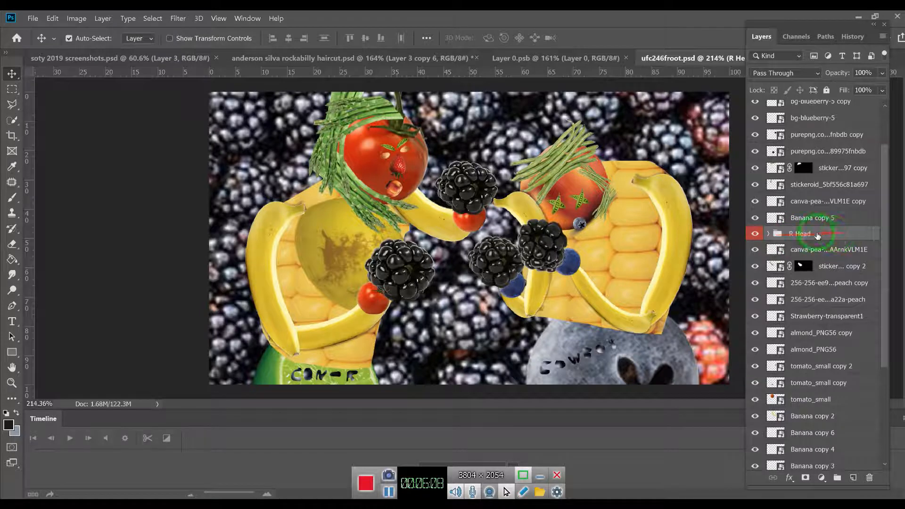
{"action": "left_click", "coordinate": [768, 234]}
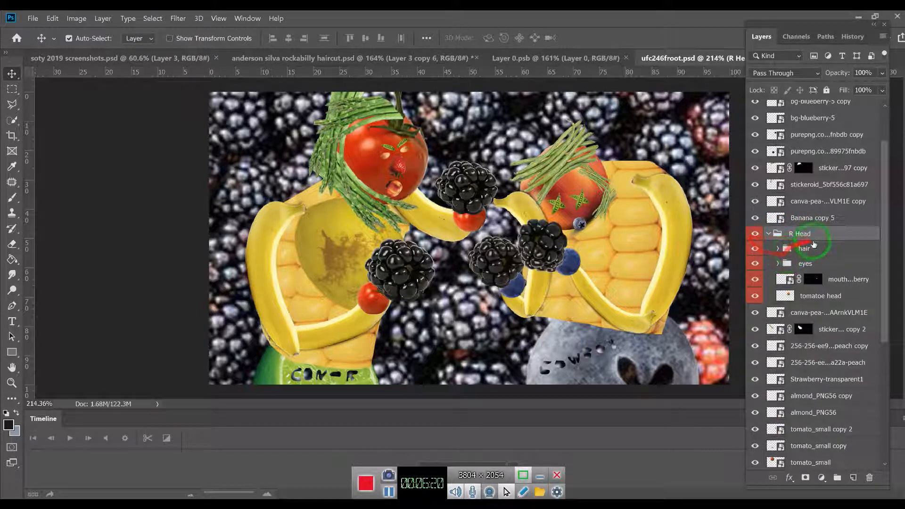
{"action": "left_click", "coordinate": [757, 234]}
{"action": "left_click", "coordinate": [756, 233]}
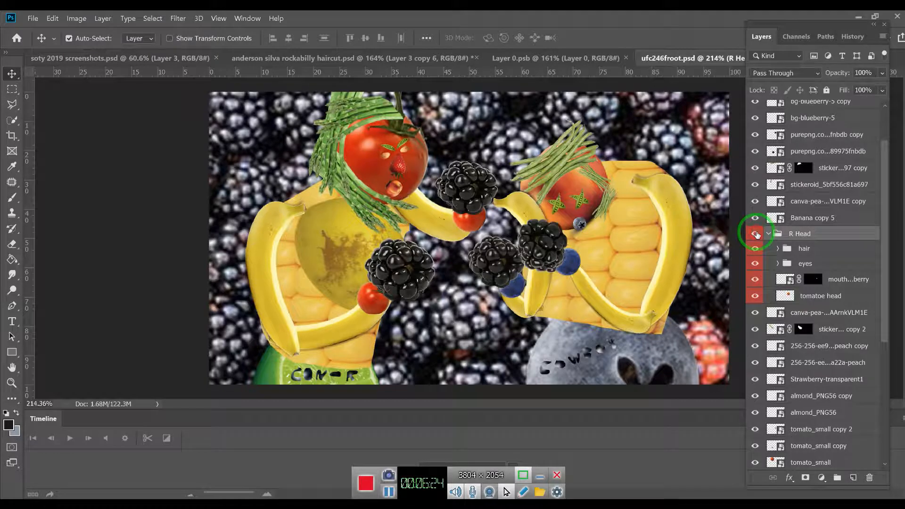
{"action": "left_click", "coordinate": [756, 234]}
{"action": "left_click", "coordinate": [755, 234]}
- Inspect the layers inside the hair group, toggle the group's visibility, and select the eyes group
{"action": "left_click", "coordinate": [812, 248]}
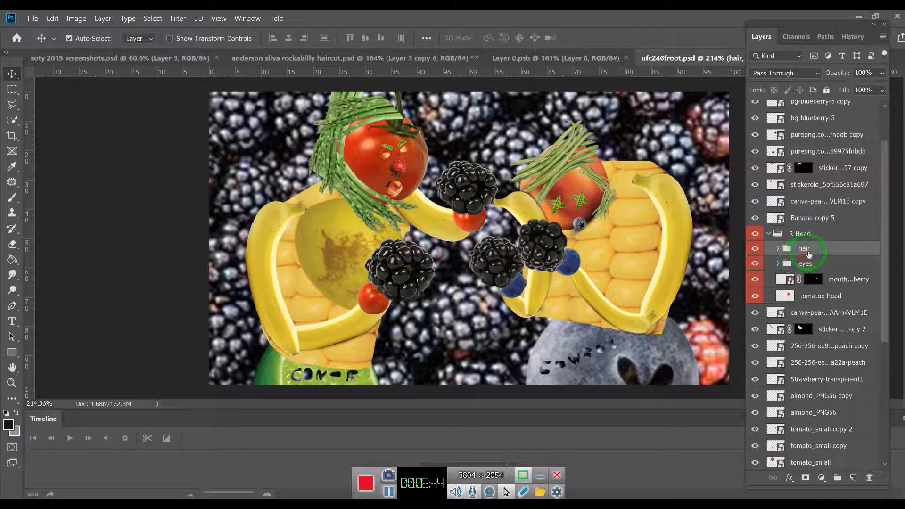
{"action": "left_click", "coordinate": [777, 249]}
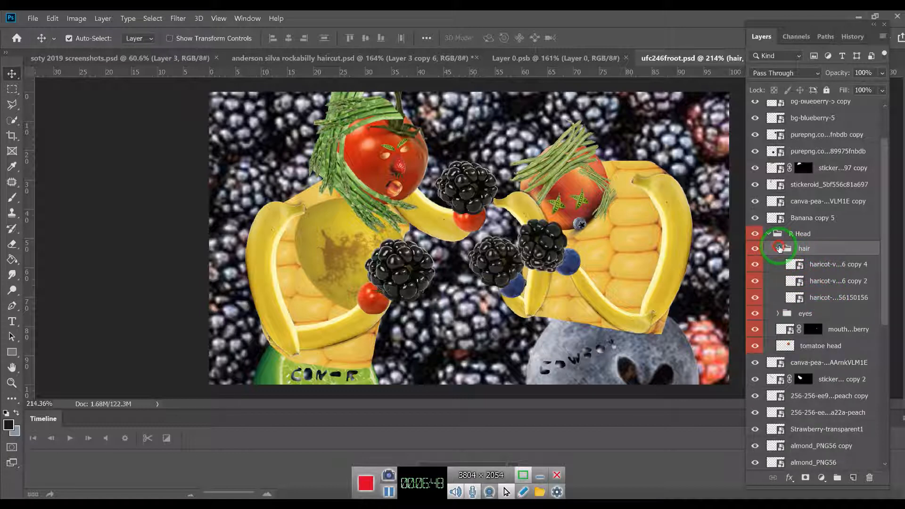
{"action": "left_click", "coordinate": [777, 249]}
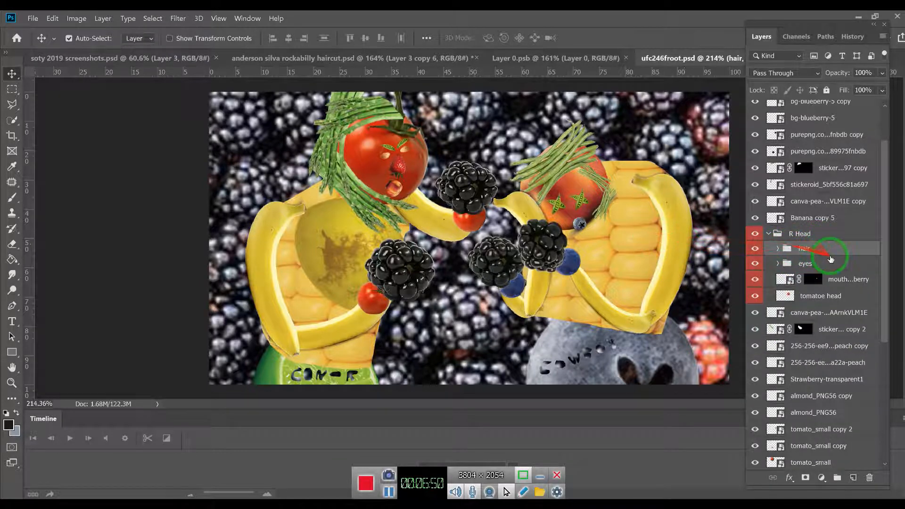
{"action": "left_click", "coordinate": [754, 249]}
{"action": "left_click", "coordinate": [754, 249]}
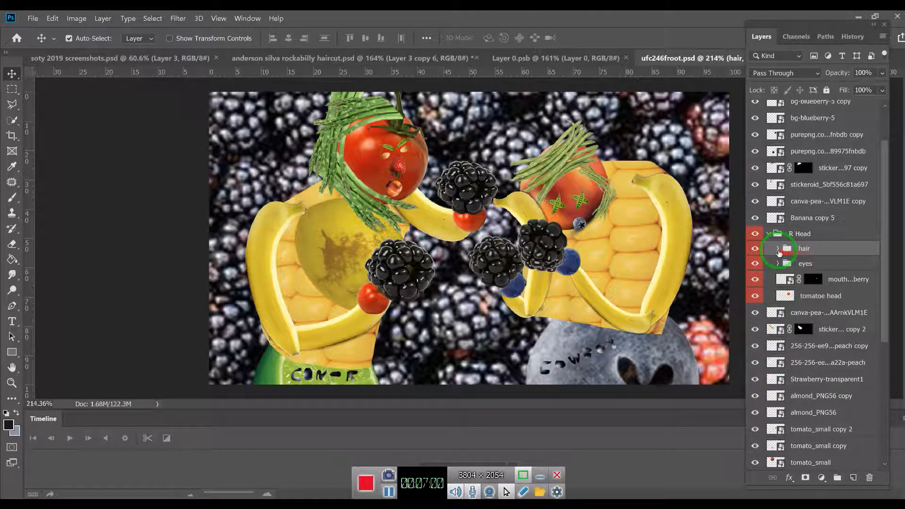
{"action": "left_click", "coordinate": [813, 262]}
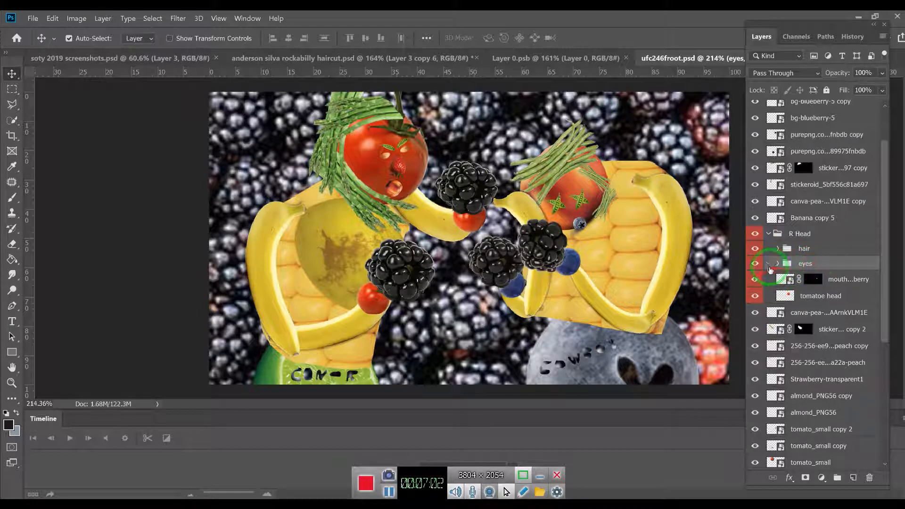
- Expand the eyes group, select its L eye subgroup, and look inside it before collapsing it again
{"action": "left_click", "coordinate": [777, 264]}
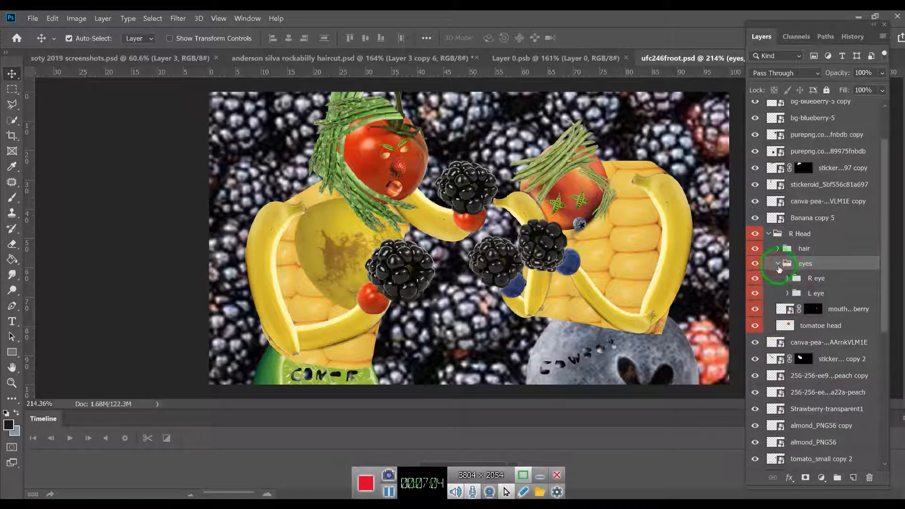
{"action": "left_click", "coordinate": [793, 293]}
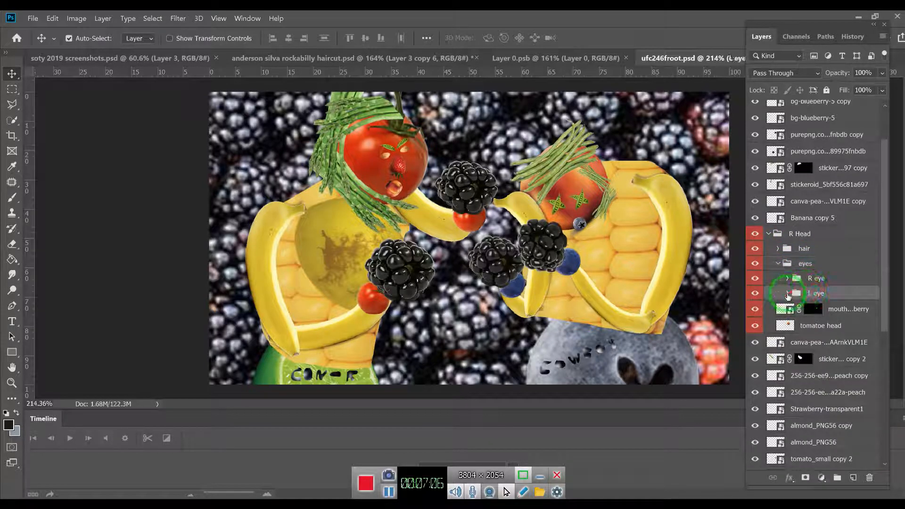
{"action": "left_click", "coordinate": [787, 293]}
{"action": "left_click", "coordinate": [787, 293]}
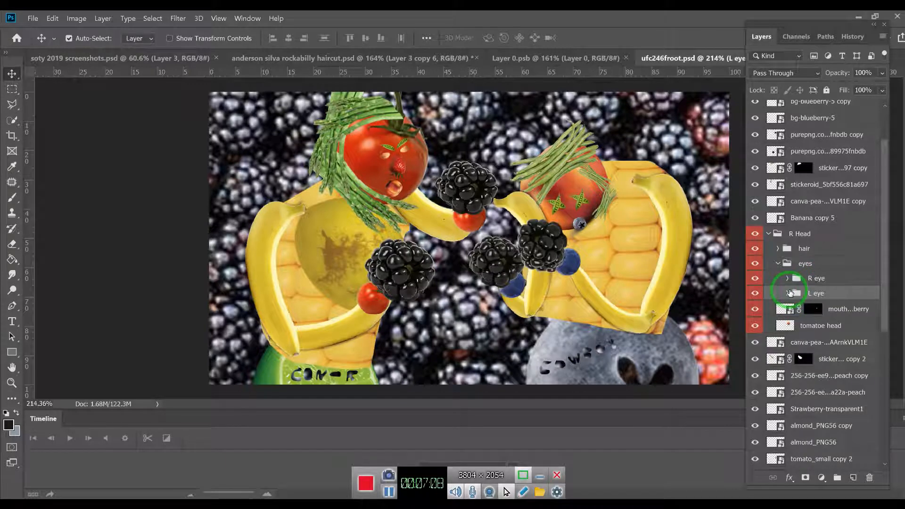
{"action": "left_click", "coordinate": [363, 491]}
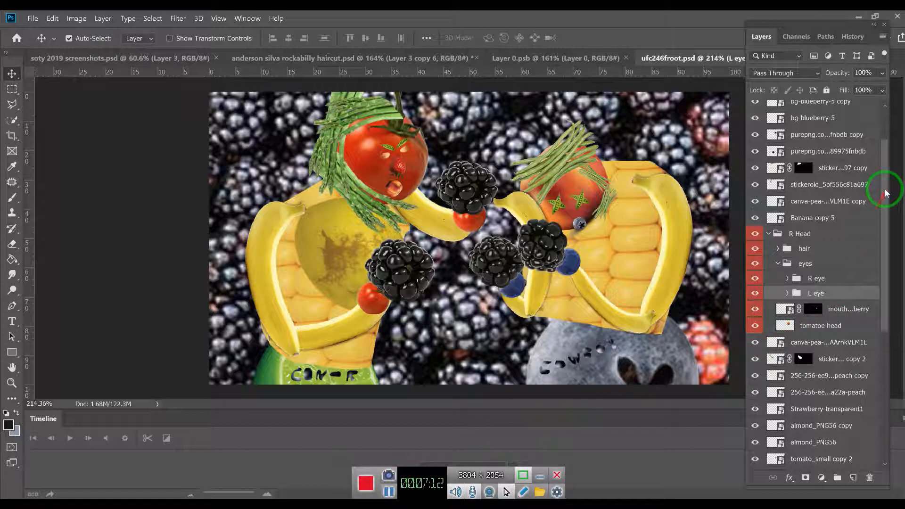
- Auto-select the asparagus hair layer on top of the left fighter's head and toggle its visibility to check what it holds
{"action": "left_click", "coordinate": [885, 144]}
{"action": "left_click_drag", "start_coordinate": [884, 144], "coordinate": [864, 151]}
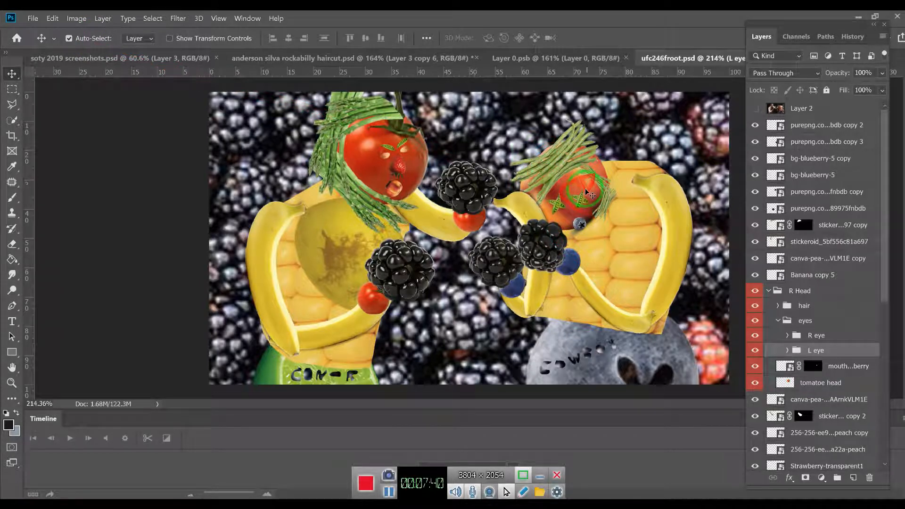
{"action": "left_click", "coordinate": [91, 40]}
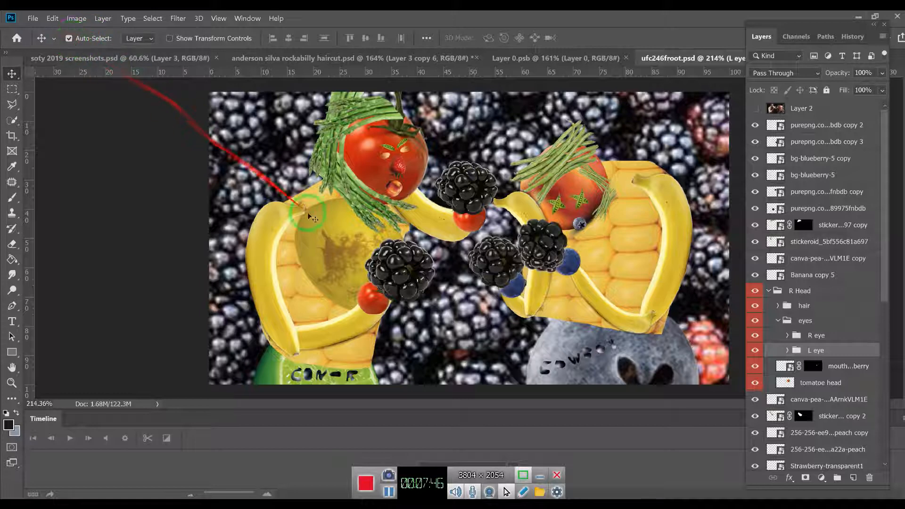
{"action": "left_click", "coordinate": [372, 107]}
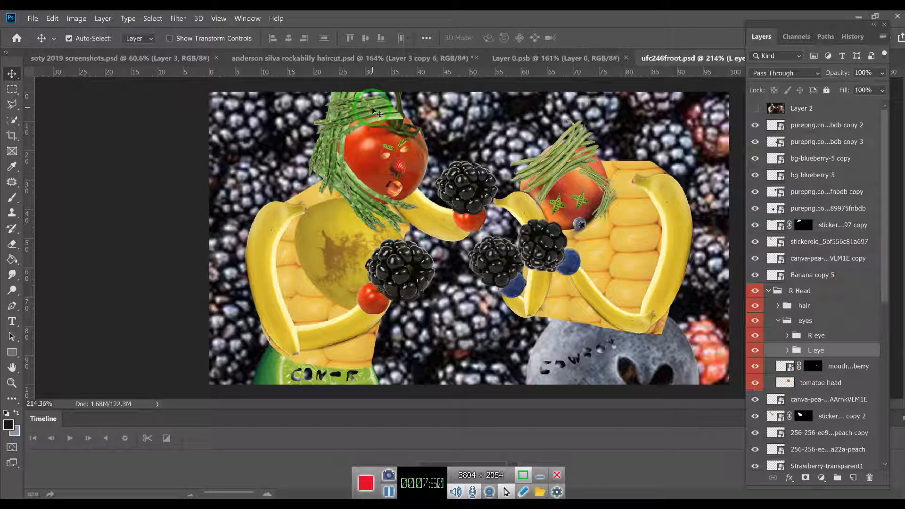
{"action": "left_click", "coordinate": [371, 106]}
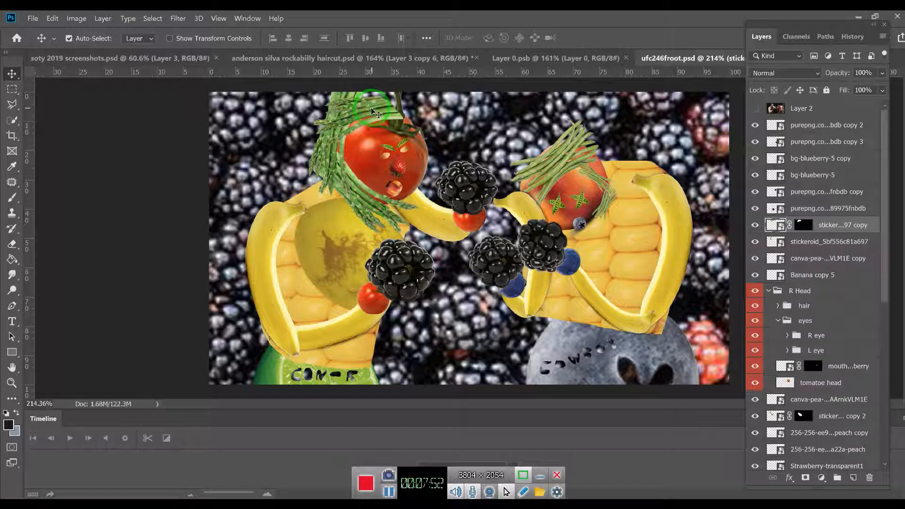
{"action": "left_click", "coordinate": [756, 226]}
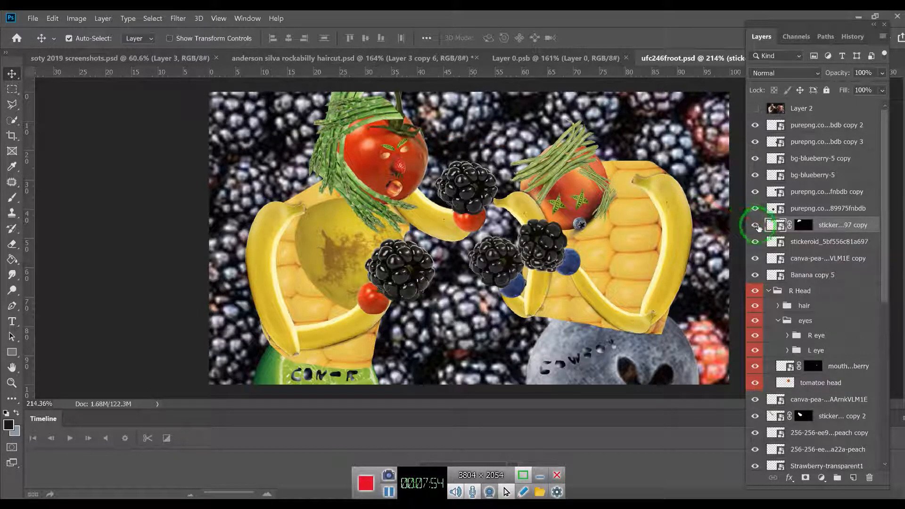
{"action": "left_click", "coordinate": [755, 226]}
{"action": "left_click", "coordinate": [754, 226]}
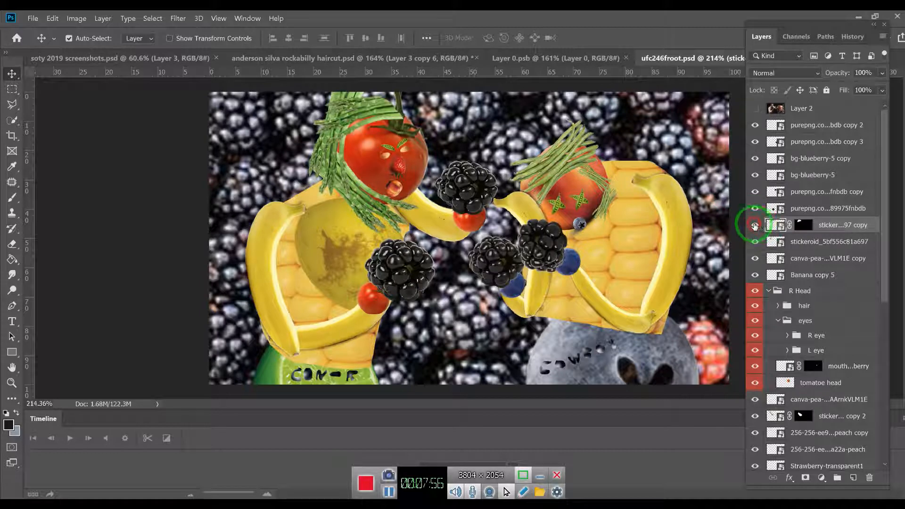
- Auto-select the asparagus layer below the left fighter's chin and toggle its visibility to identify the part
{"action": "left_click", "coordinate": [360, 185]}
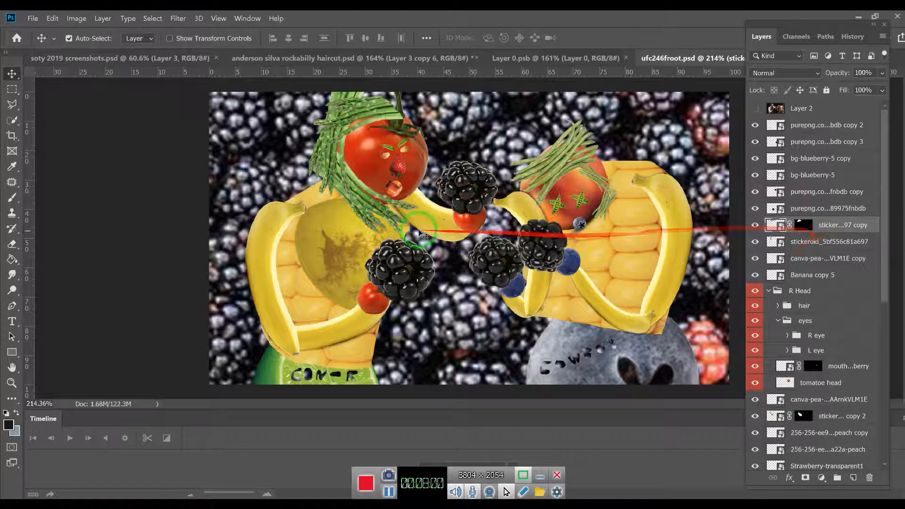
{"action": "left_click", "coordinate": [382, 215]}
{"action": "left_click", "coordinate": [773, 415]}
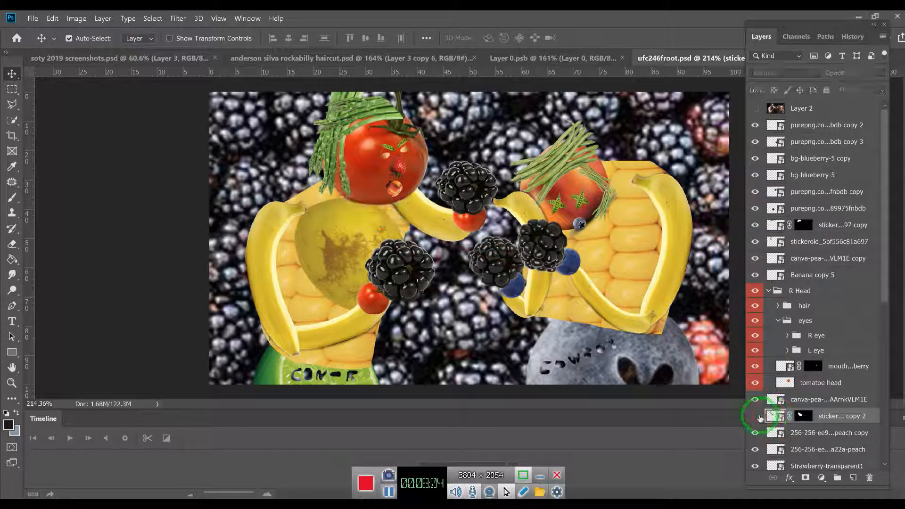
{"action": "left_click", "coordinate": [414, 216]}
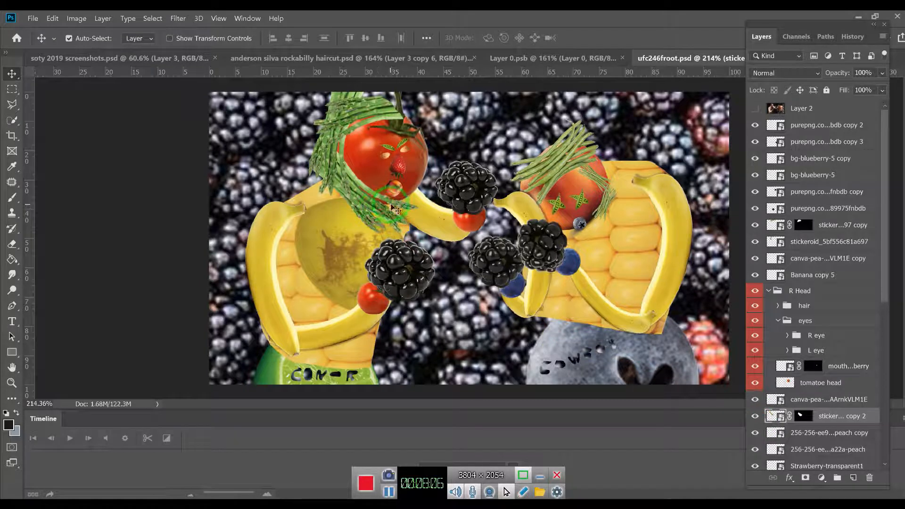
- Select the hair group, try to move it on the canvas with Auto-Select on, and reselect the group
{"action": "left_click", "coordinate": [814, 303]}
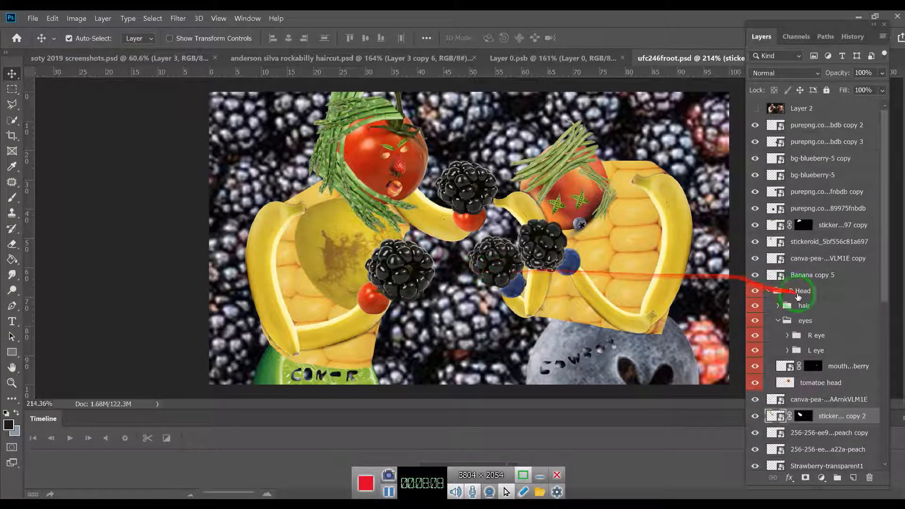
{"action": "left_click", "coordinate": [815, 307]}
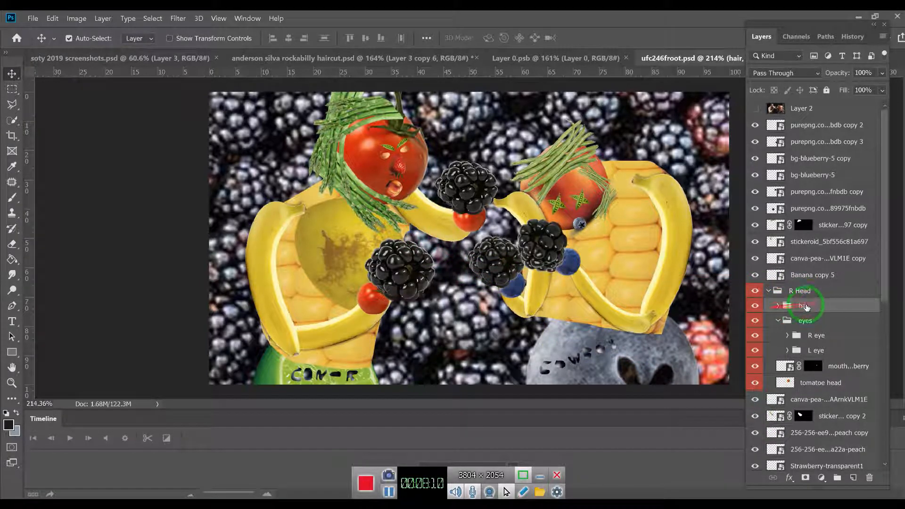
{"action": "mouse_move", "coordinate": [574, 171]}
{"action": "left_mouse_down"}
{"action": "mouse_move", "coordinate": [571, 155]}
{"action": "mouse_move", "coordinate": [565, 164]}
{"action": "left_mouse_up"}
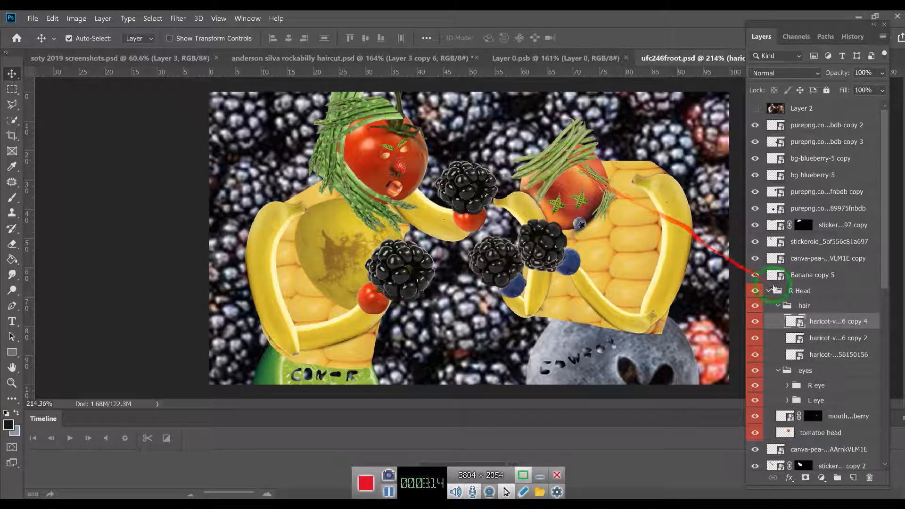
{"action": "left_click", "coordinate": [807, 306]}
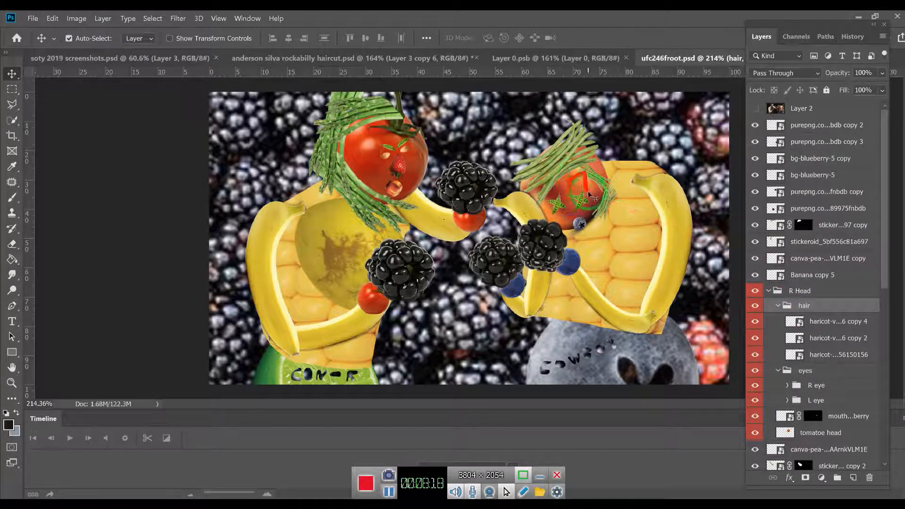
- Try moving the right fighter's hair by its head area with Auto-Select on, undoing each shift of the tomatoe head layer
{"action": "mouse_move", "coordinate": [575, 195]}
{"action": "left_mouse_down"}
{"action": "mouse_move", "coordinate": [548, 135]}
{"action": "mouse_move", "coordinate": [587, 201]}
{"action": "left_mouse_up"}
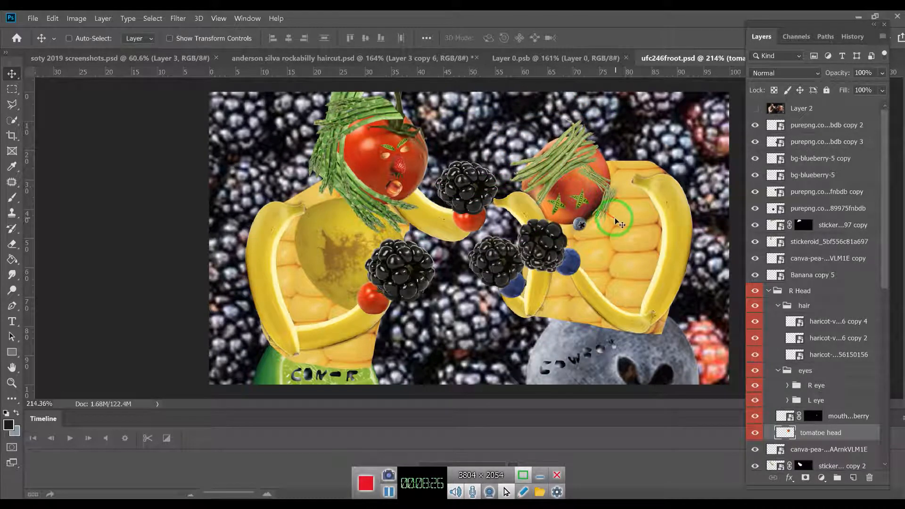
{"action": "key", "text": "ctrl+z"}
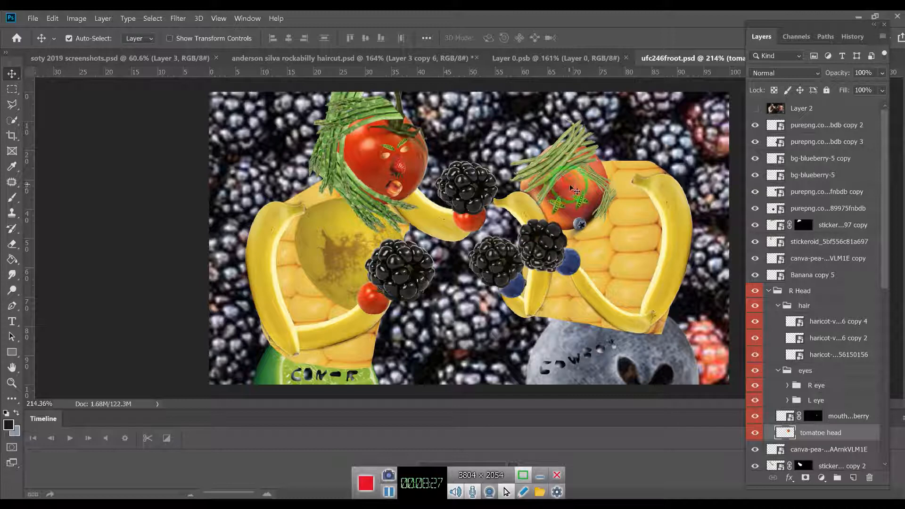
{"action": "left_click", "coordinate": [820, 305]}
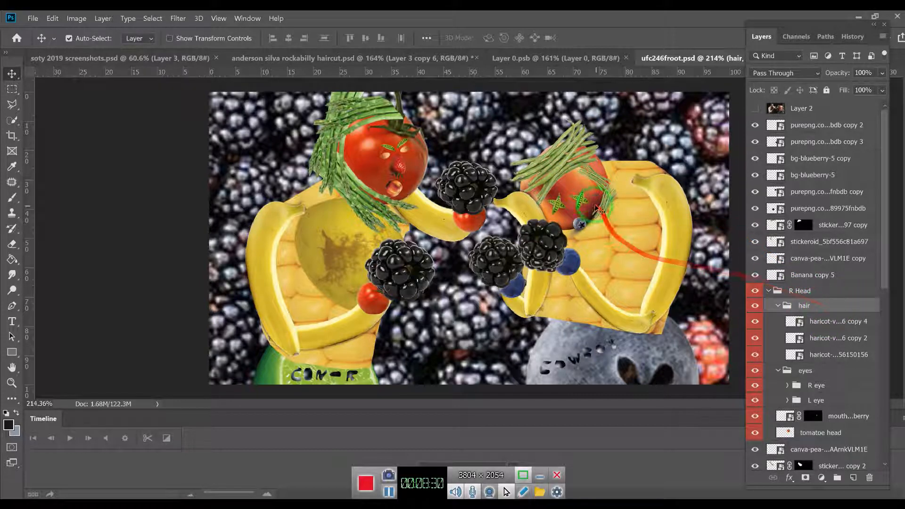
{"action": "left_click_drag", "start_coordinate": [570, 187], "coordinate": [562, 128]}
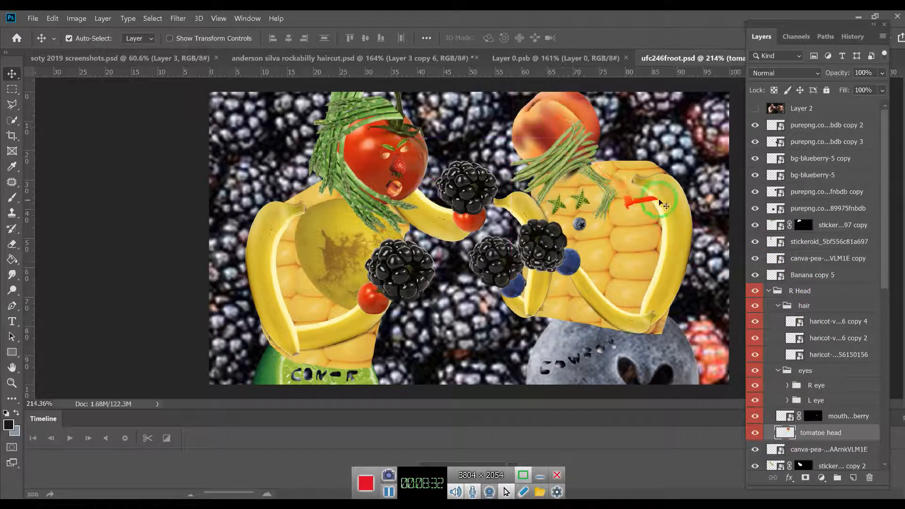
{"action": "key", "text": "ctrl+z"}
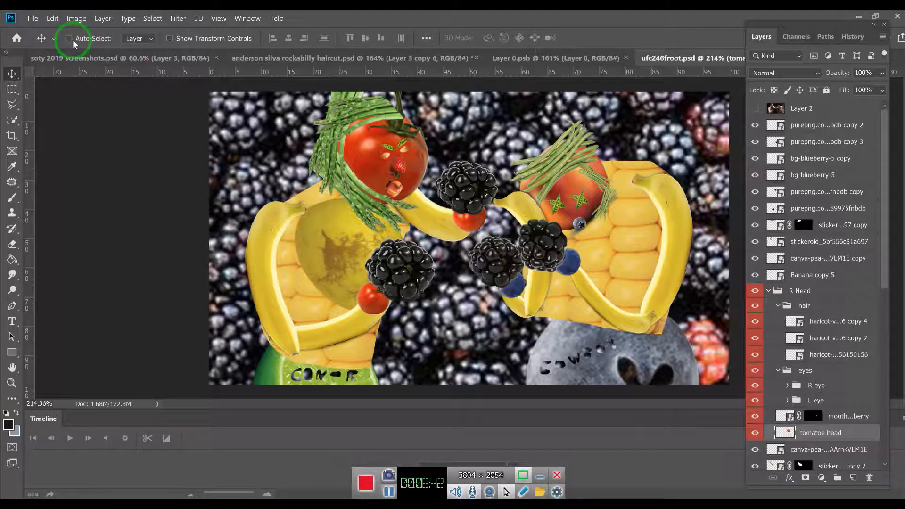
- Select the hair group, try moving it as a whole with Auto-Select off, and undo each move
{"action": "left_click", "coordinate": [813, 306]}
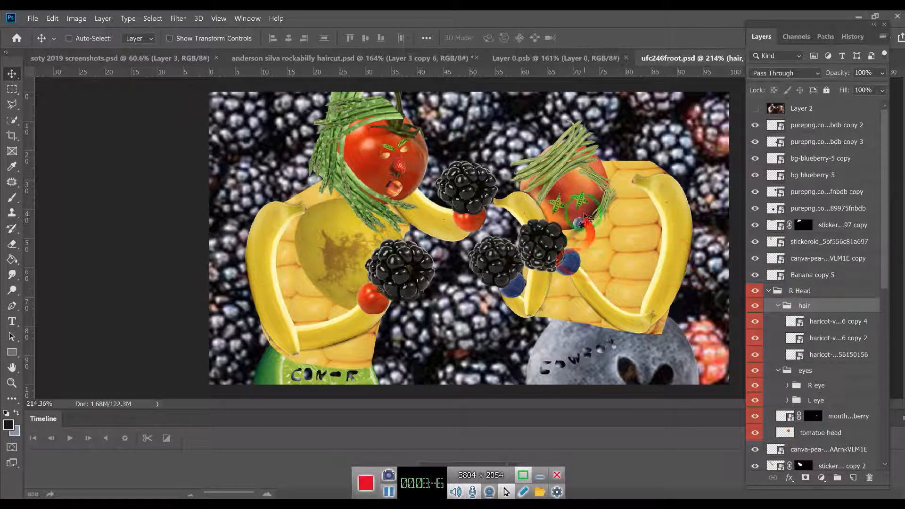
{"action": "left_click_drag", "start_coordinate": [578, 187], "coordinate": [580, 167]}
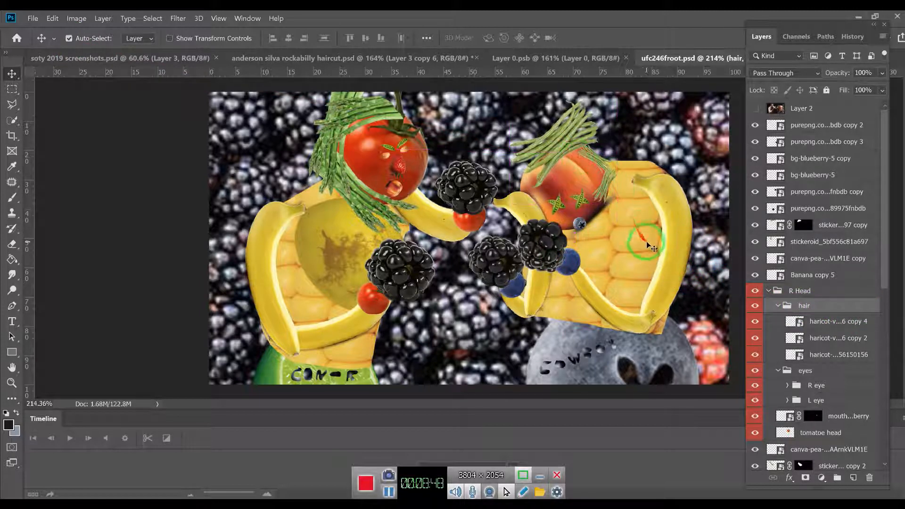
{"action": "key", "text": "ctrl+z"}
{"action": "left_click_drag", "start_coordinate": [486, 339], "coordinate": [495, 306]}
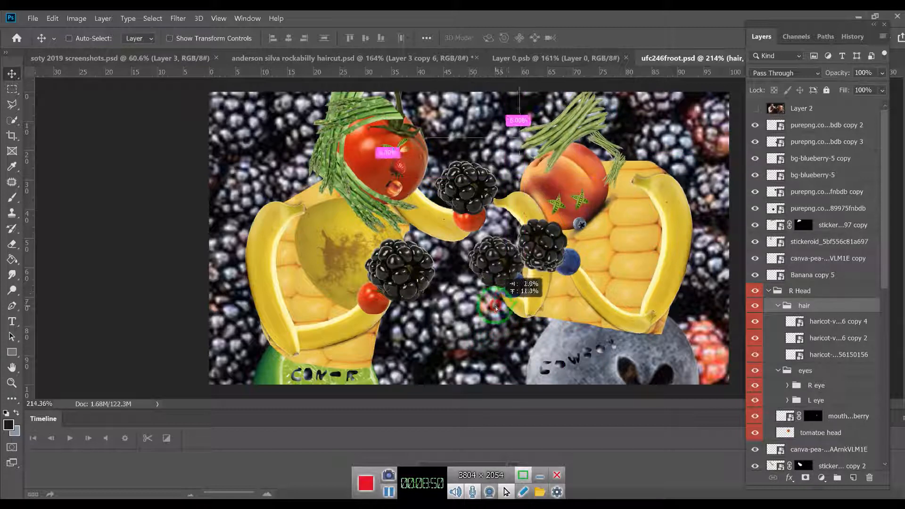
{"action": "key", "text": "ctrl+z"}
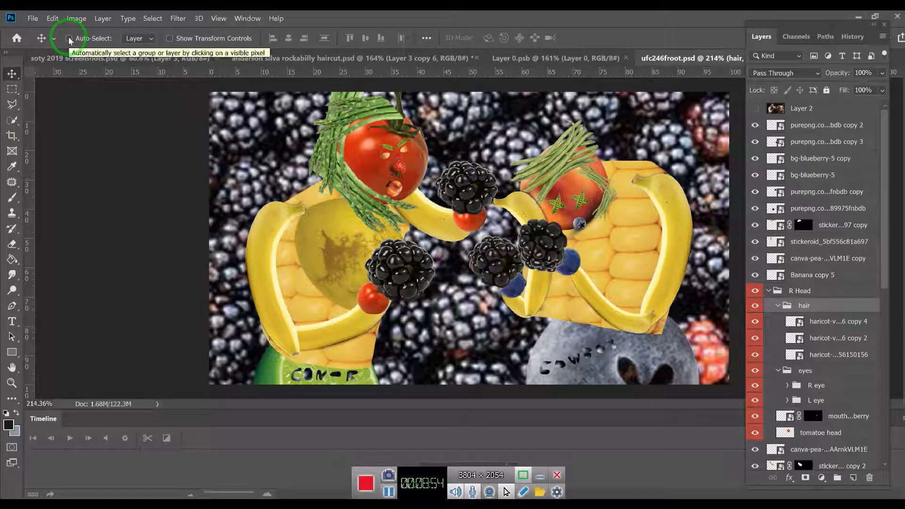
- Enable Auto-Select, pick the left fighter's outer banana arm on the canvas, and disable Auto-Select again
{"action": "left_click", "coordinate": [69, 39]}
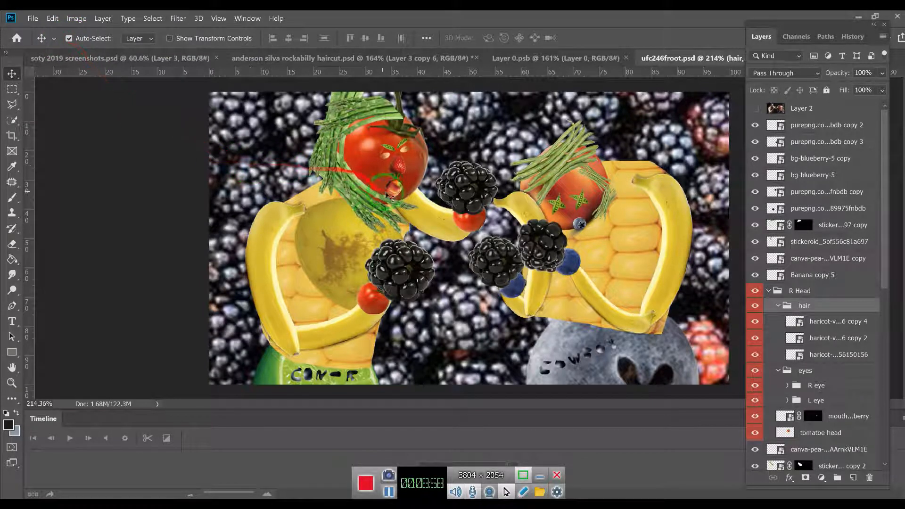
{"action": "left_click", "coordinate": [263, 245]}
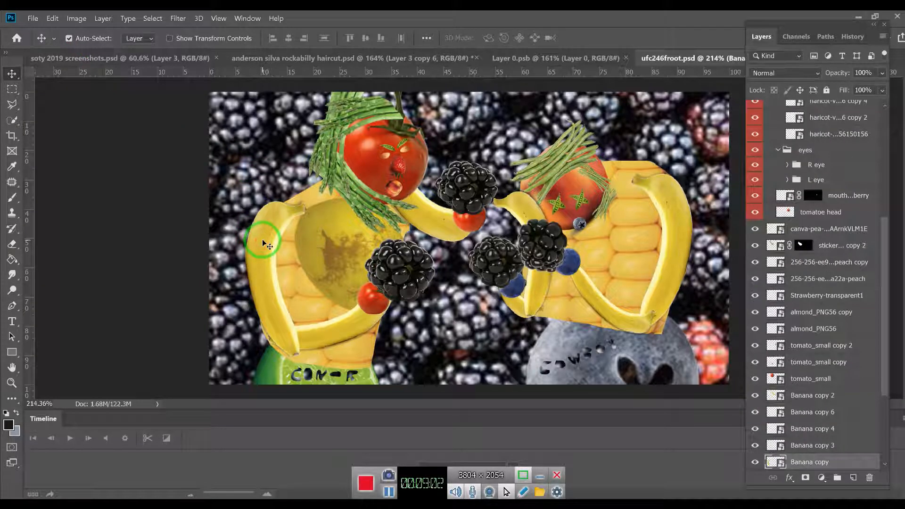
{"action": "left_click", "coordinate": [69, 39]}
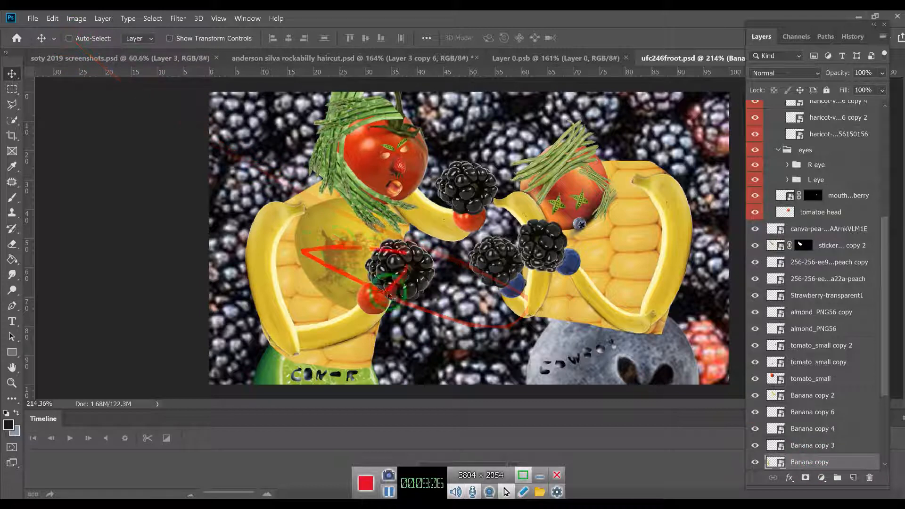